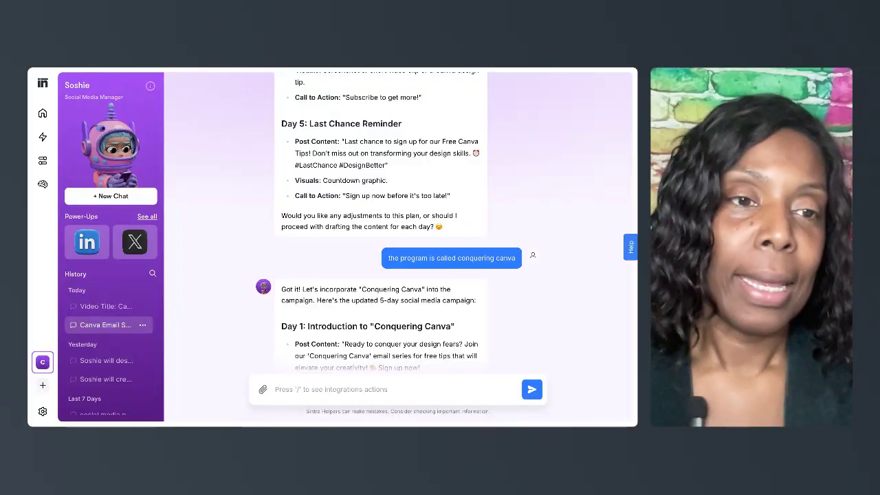
- From the workspace home's AI Employees, open a new chat with Soshie, the Social Media Manager
{"action": "scroll", "coordinate": [200, 166], "scroll_direction": "up", "scroll_amount": 3}
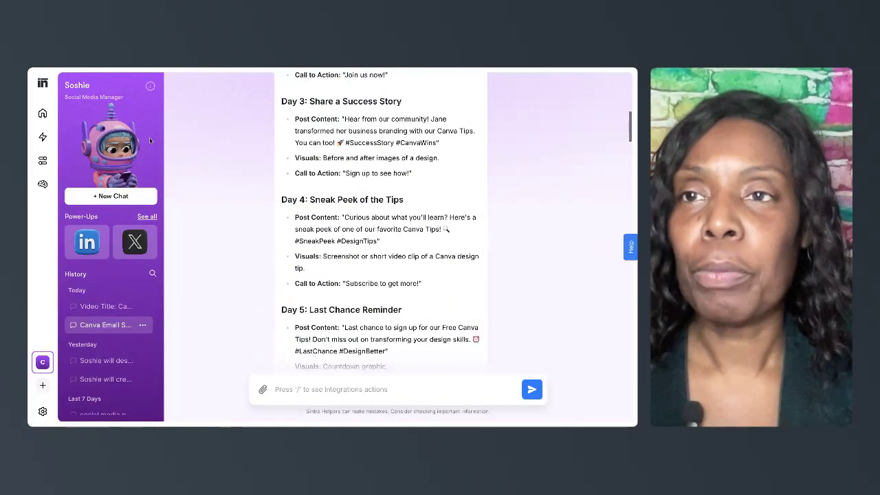
{"action": "left_click", "coordinate": [42, 113]}
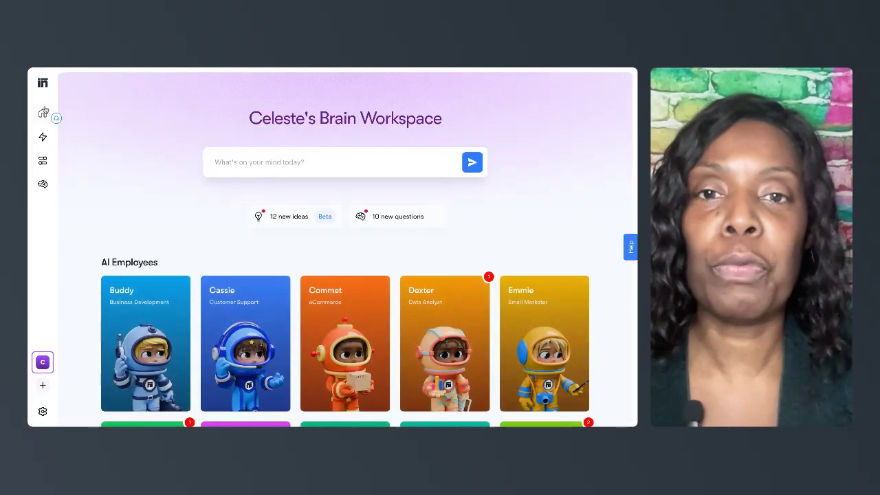
{"action": "scroll", "coordinate": [187, 195], "scroll_direction": "down", "scroll_amount": 1}
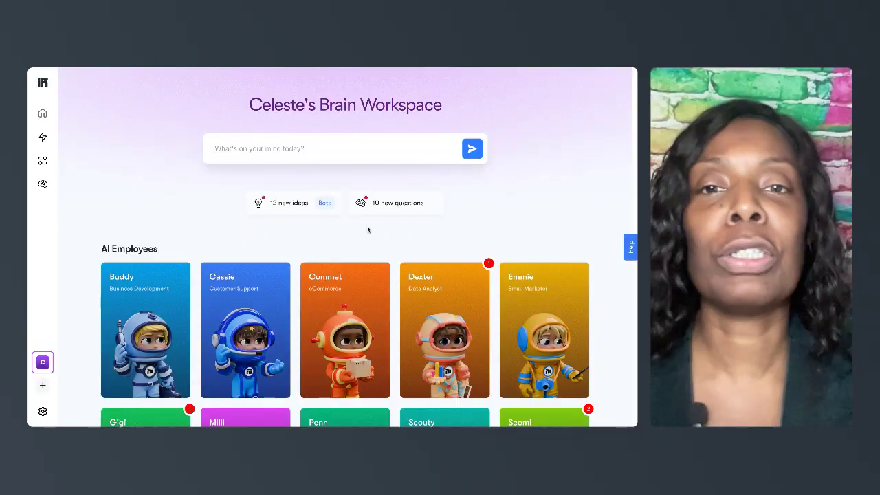
{"action": "scroll", "coordinate": [367, 226], "scroll_direction": "down", "scroll_amount": 5}
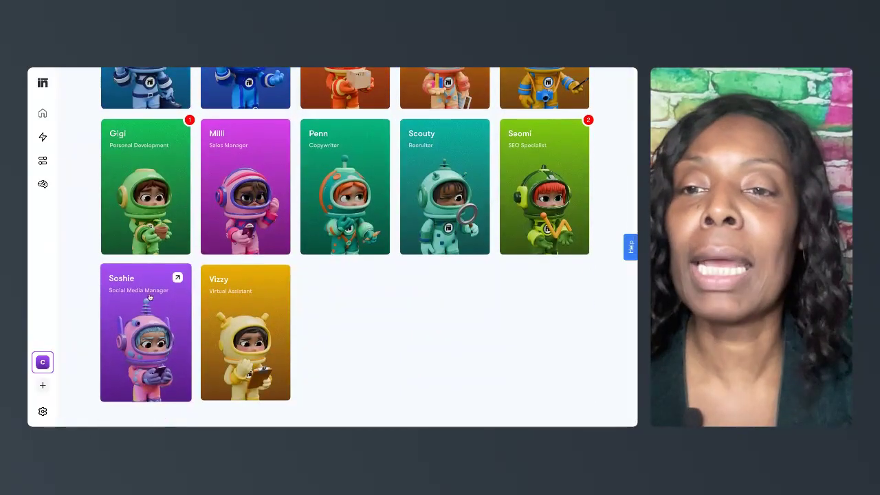
{"action": "left_click", "coordinate": [149, 297]}
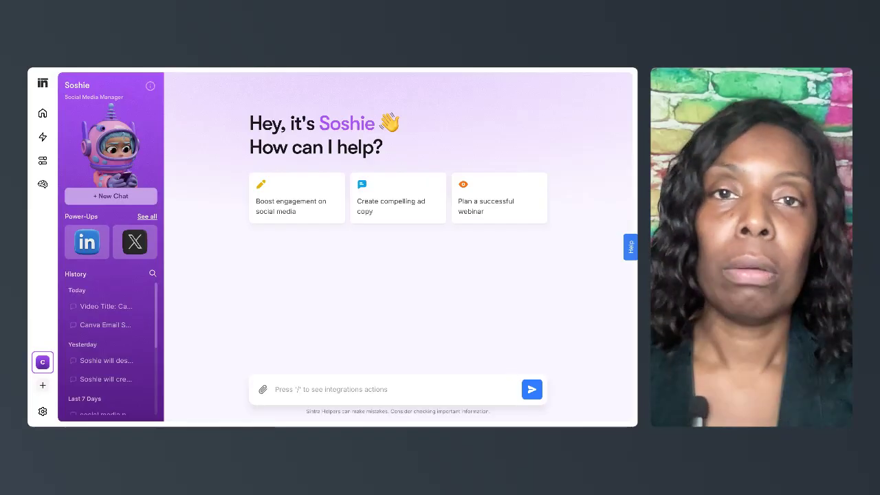
{"action": "mouse_move", "coordinate": [103, 324]}
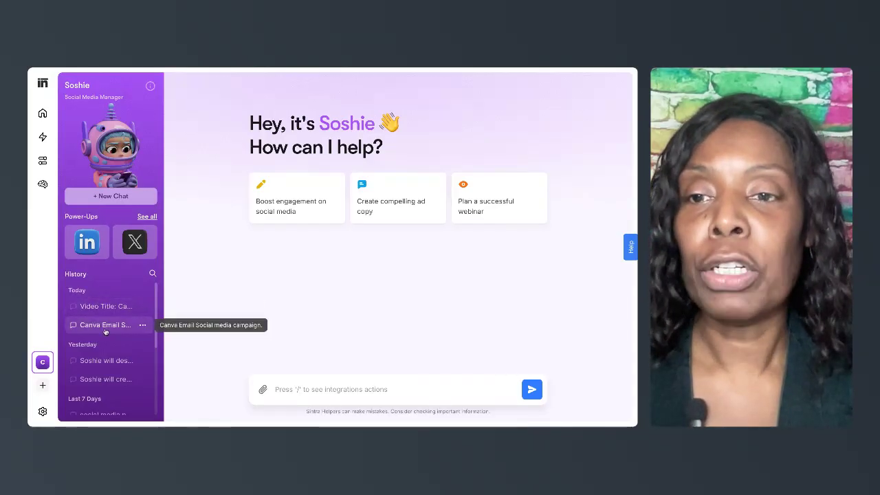
- Reopen the 'Canva Email Social media' chat and select the campaign name opening the 5-day request
{"action": "left_click", "coordinate": [104, 327]}
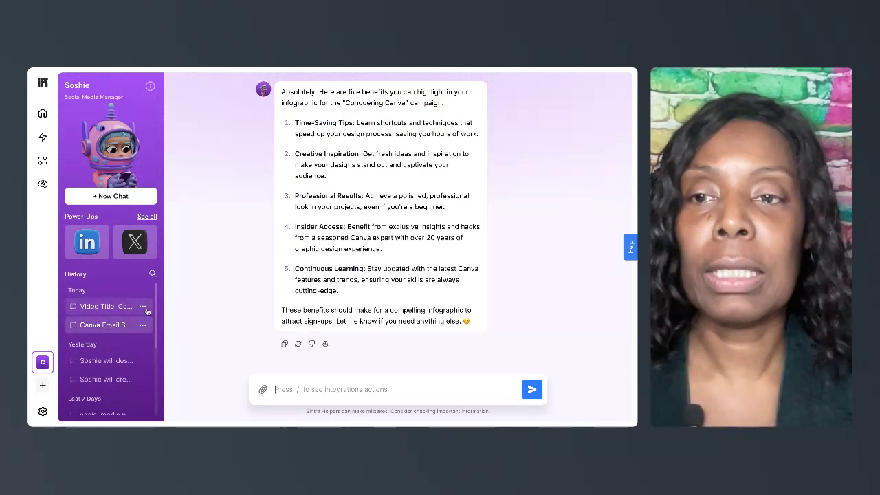
{"action": "scroll", "coordinate": [234, 268], "scroll_direction": "up", "scroll_amount": 5}
{"action": "scroll", "coordinate": [254, 255], "scroll_direction": "up", "scroll_amount": 5}
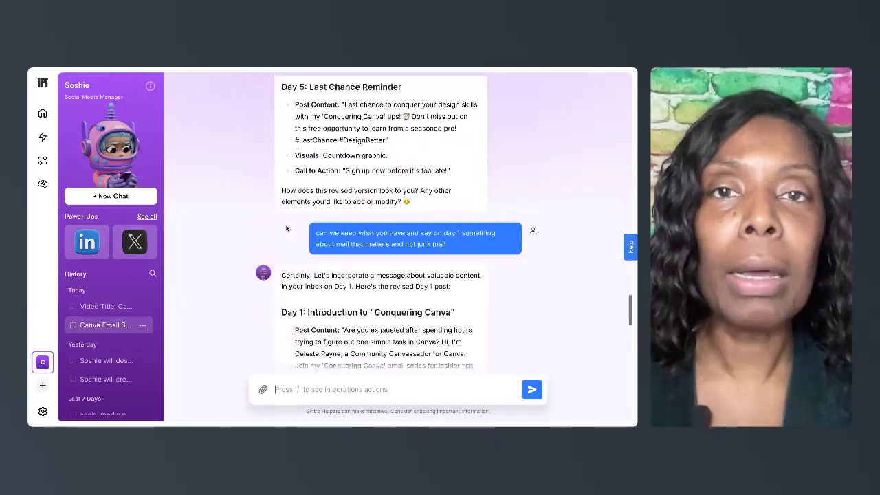
{"action": "scroll", "coordinate": [275, 237], "scroll_direction": "up", "scroll_amount": 5}
{"action": "scroll", "coordinate": [286, 228], "scroll_direction": "up", "scroll_amount": 10}
{"action": "scroll", "coordinate": [303, 185], "scroll_direction": "up", "scroll_amount": 10}
{"action": "scroll", "coordinate": [323, 137], "scroll_direction": "up", "scroll_amount": 2}
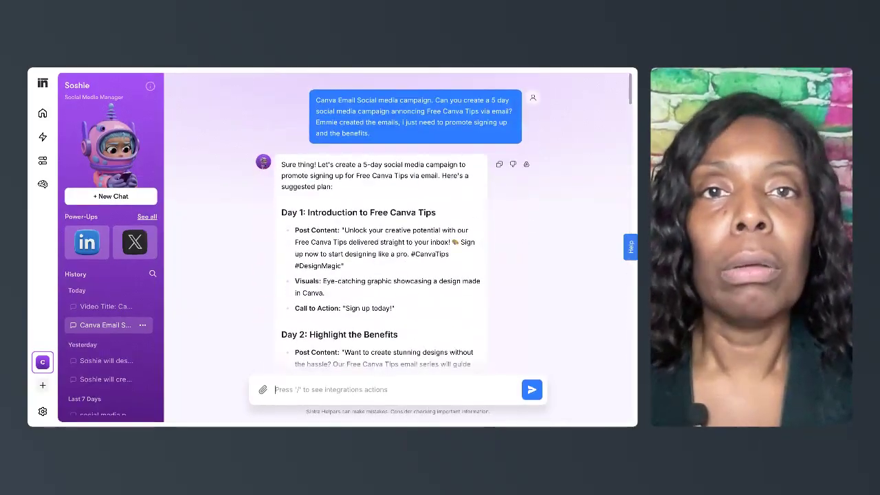
{"action": "left_click_drag", "start_coordinate": [316, 100], "coordinate": [415, 98]}
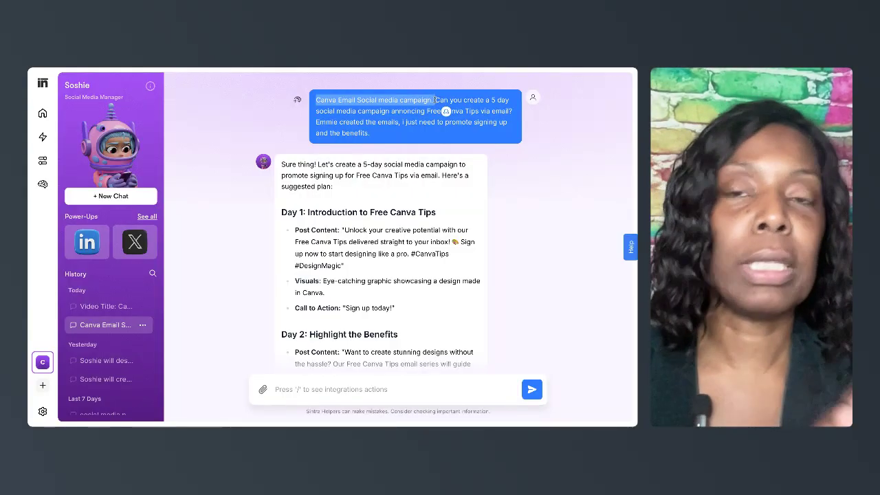
{"action": "mouse_move", "coordinate": [415, 116]}
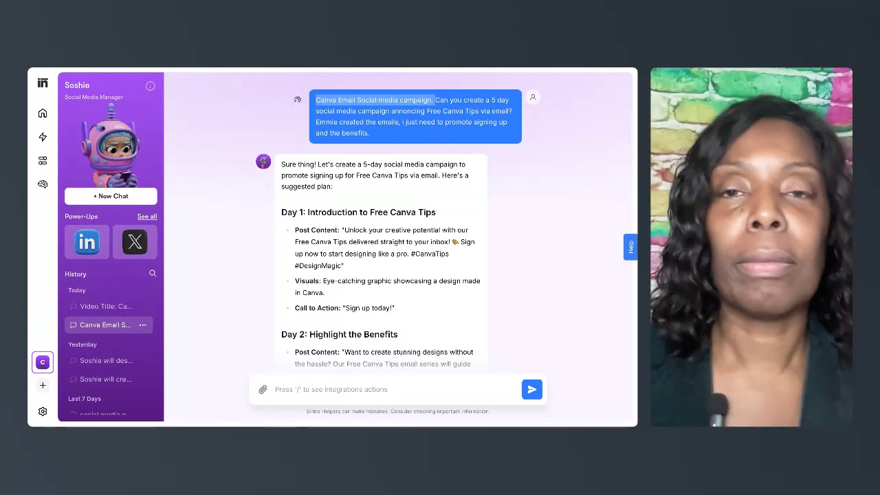
{"action": "scroll", "coordinate": [111, 347], "scroll_direction": "down", "scroll_amount": 2}
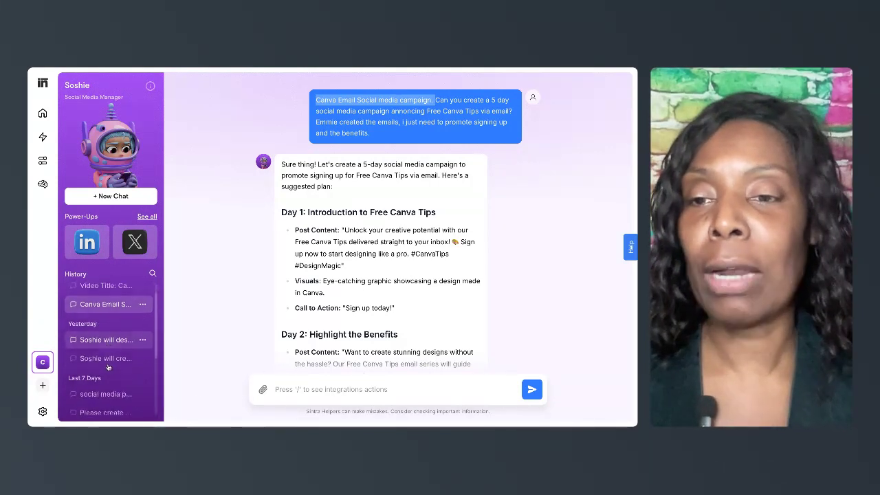
{"action": "scroll", "coordinate": [111, 351], "scroll_direction": "down", "scroll_amount": 2}
{"action": "scroll", "coordinate": [110, 351], "scroll_direction": "up", "scroll_amount": 4}
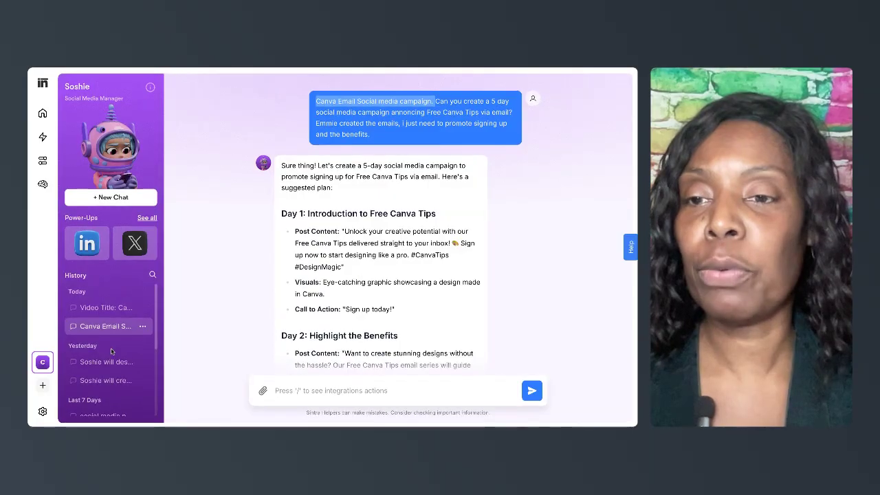
{"action": "scroll", "coordinate": [111, 348], "scroll_direction": "down", "scroll_amount": 3}
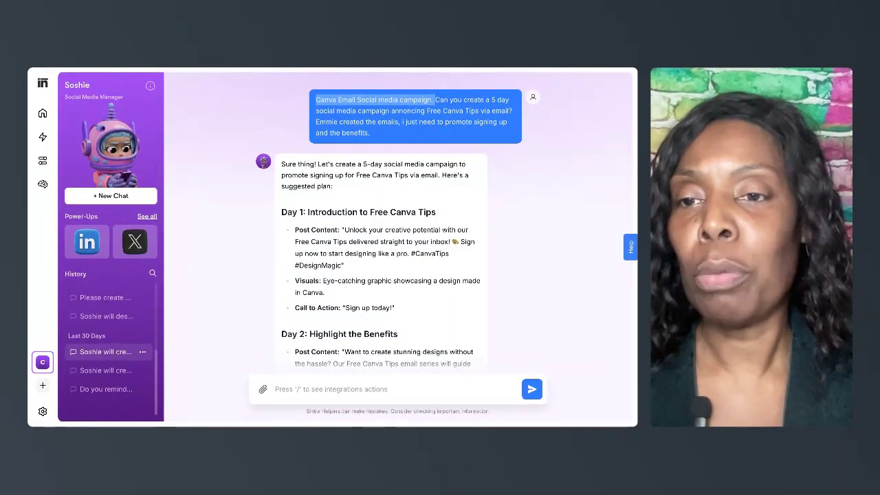
{"action": "scroll", "coordinate": [116, 337], "scroll_direction": "up", "scroll_amount": 2}
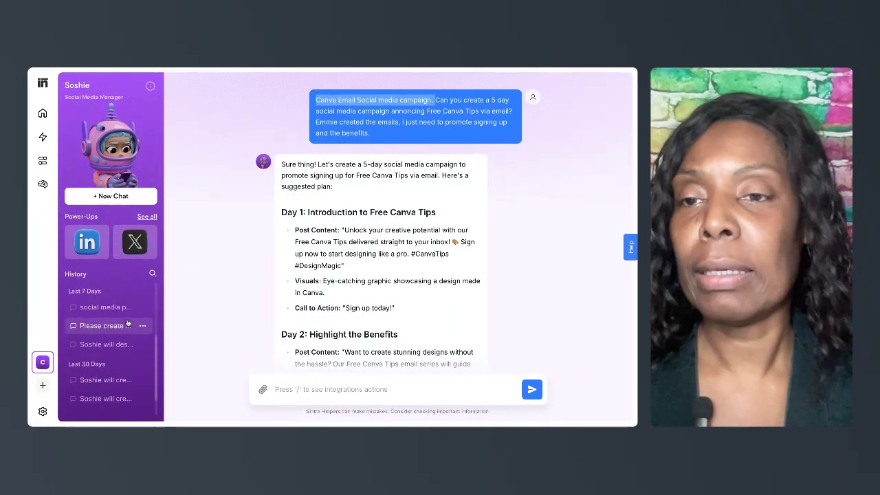
{"action": "scroll", "coordinate": [127, 323], "scroll_direction": "down", "scroll_amount": 1}
{"action": "scroll", "coordinate": [128, 322], "scroll_direction": "down", "scroll_amount": 1}
{"action": "scroll", "coordinate": [128, 323], "scroll_direction": "up", "scroll_amount": 1}
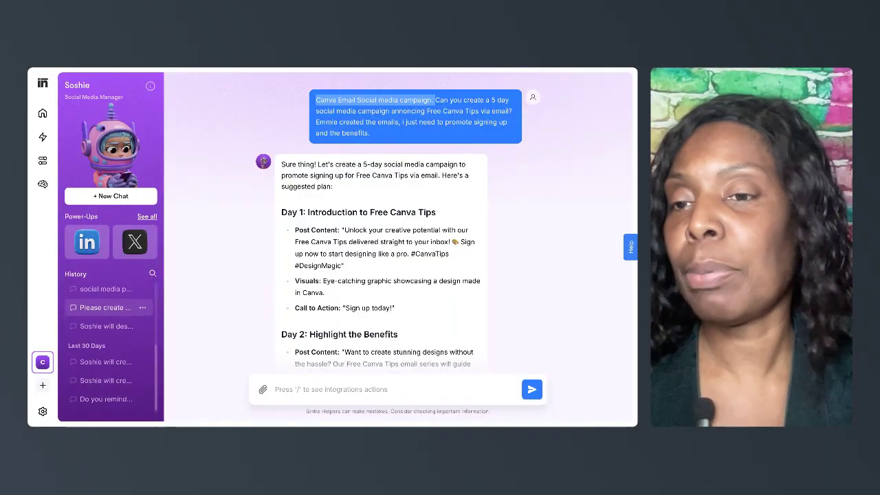
{"action": "scroll", "coordinate": [128, 322], "scroll_direction": "up", "scroll_amount": 1}
{"action": "scroll", "coordinate": [128, 323], "scroll_direction": "up", "scroll_amount": 1}
{"action": "scroll", "coordinate": [110, 347], "scroll_direction": "up", "scroll_amount": 1}
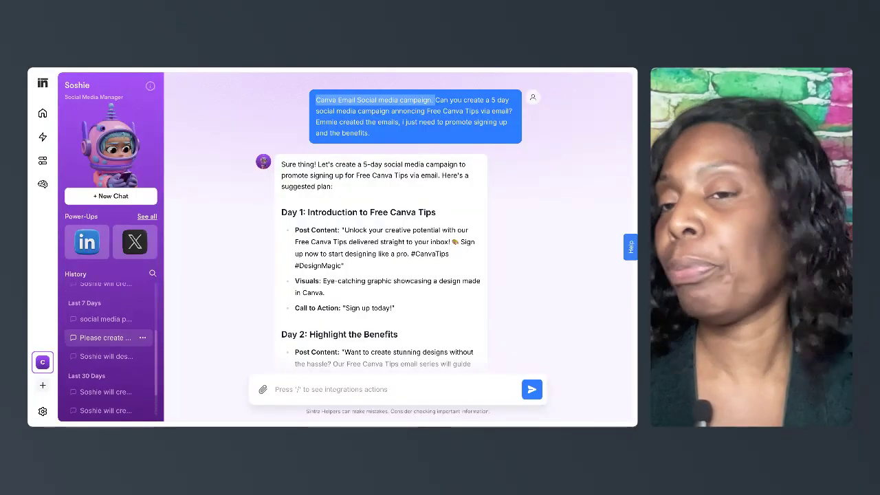
{"action": "scroll", "coordinate": [110, 347], "scroll_direction": "up", "scroll_amount": 1}
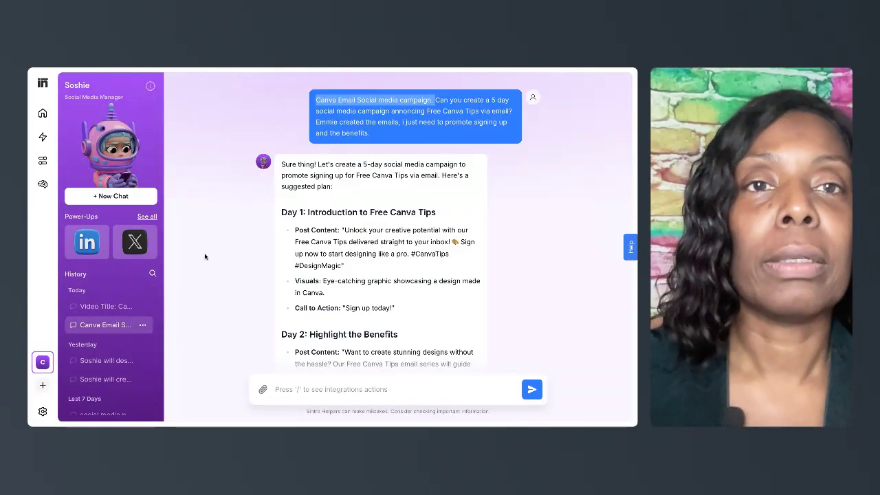
{"action": "mouse_move", "coordinate": [382, 261]}
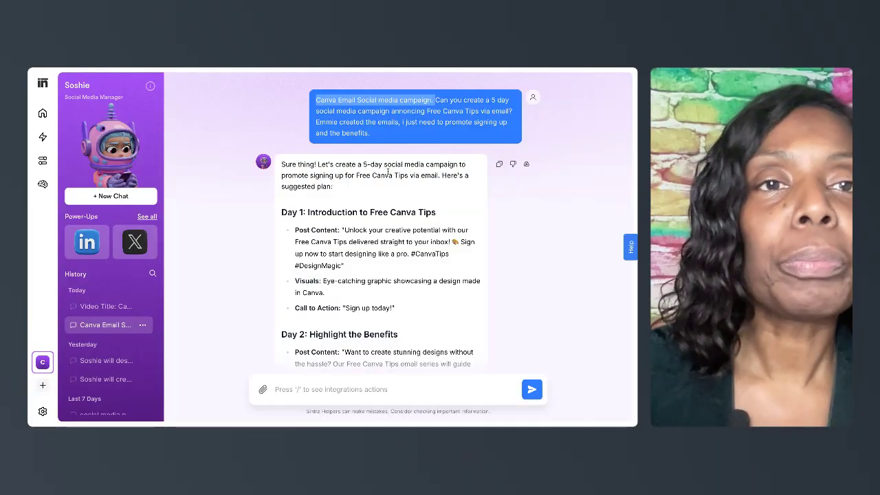
{"action": "left_click_drag", "start_coordinate": [435, 99], "coordinate": [453, 141]}
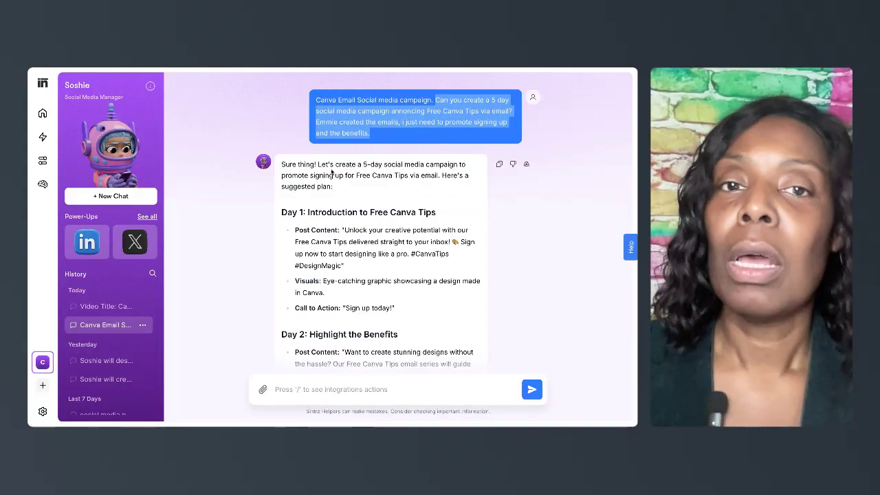
{"action": "scroll", "coordinate": [343, 191], "scroll_direction": "down", "scroll_amount": 3}
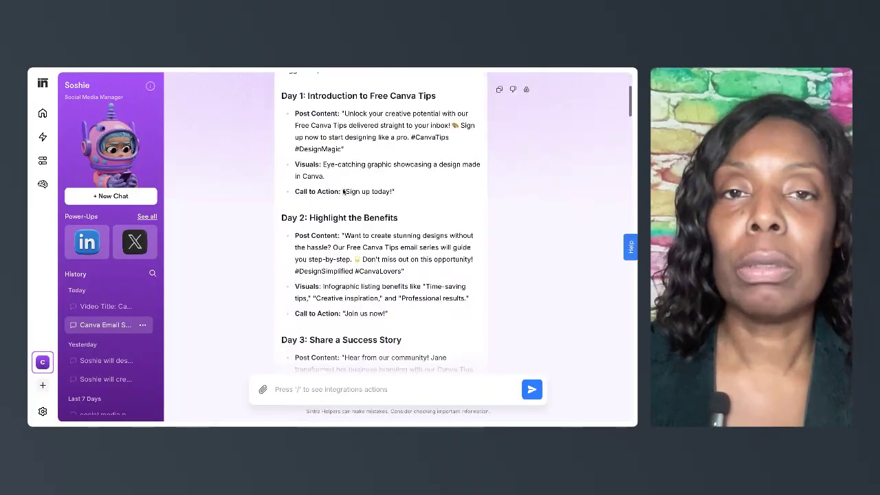
{"action": "scroll", "coordinate": [343, 192], "scroll_direction": "up", "scroll_amount": 1}
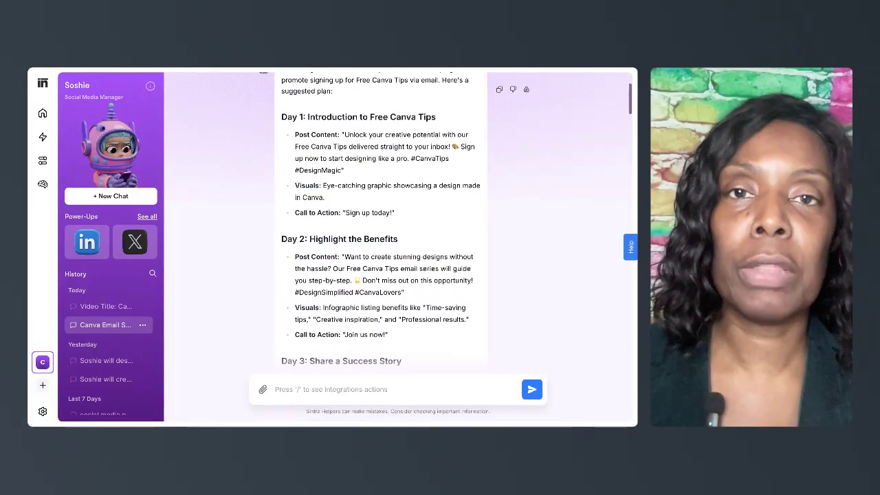
{"action": "scroll", "coordinate": [381, 226], "scroll_direction": "up", "scroll_amount": 1}
{"action": "scroll", "coordinate": [382, 226], "scroll_direction": "down", "scroll_amount": 1}
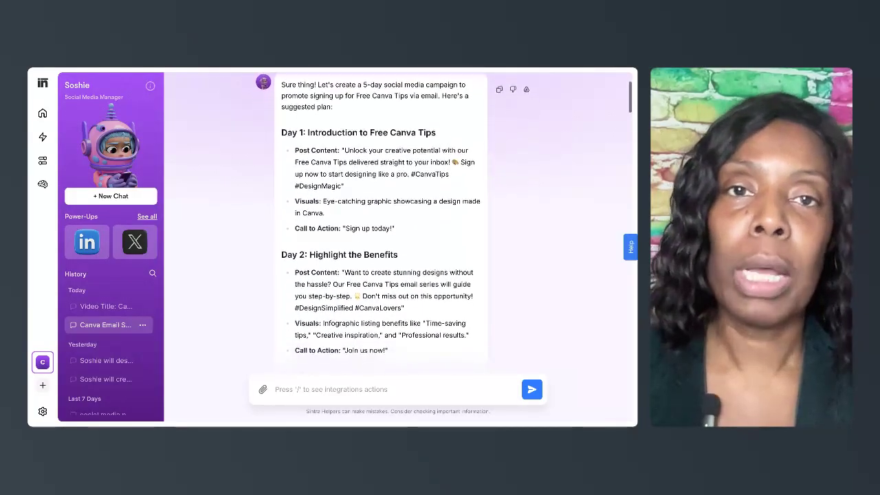
{"action": "scroll", "coordinate": [382, 226], "scroll_direction": "down", "scroll_amount": 1}
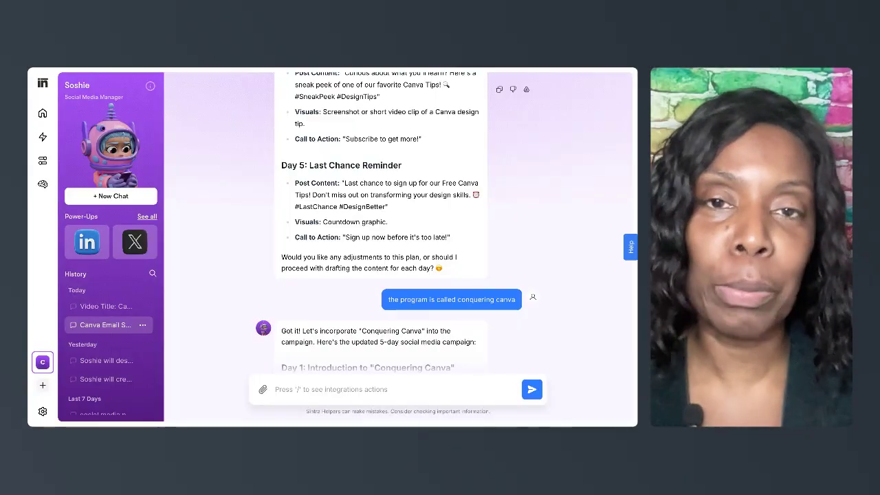
{"action": "scroll", "coordinate": [296, 233], "scroll_direction": "down", "scroll_amount": 1}
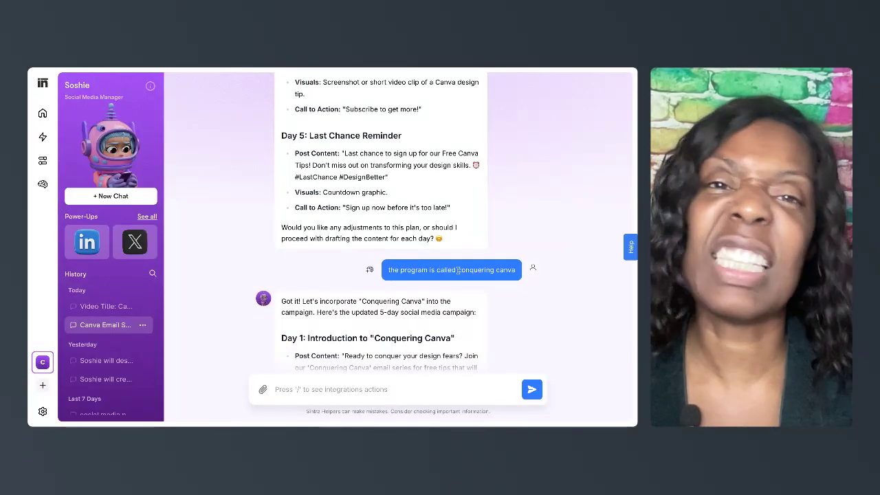
{"action": "scroll", "coordinate": [378, 141], "scroll_direction": "down", "scroll_amount": 1}
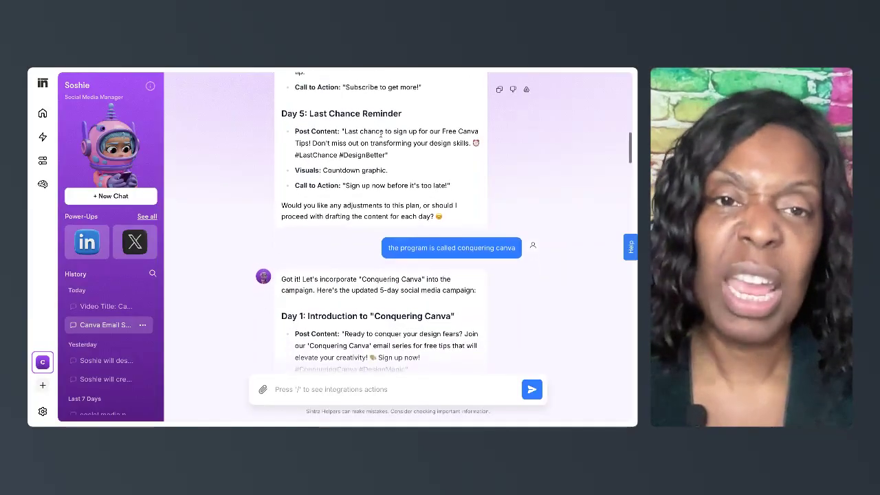
{"action": "scroll", "coordinate": [375, 148], "scroll_direction": "down", "scroll_amount": 2}
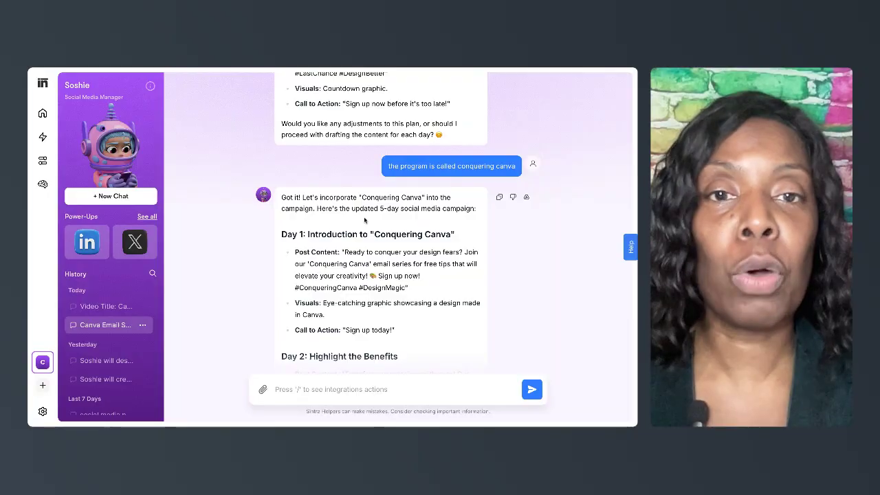
{"action": "scroll", "coordinate": [364, 220], "scroll_direction": "down", "scroll_amount": 1}
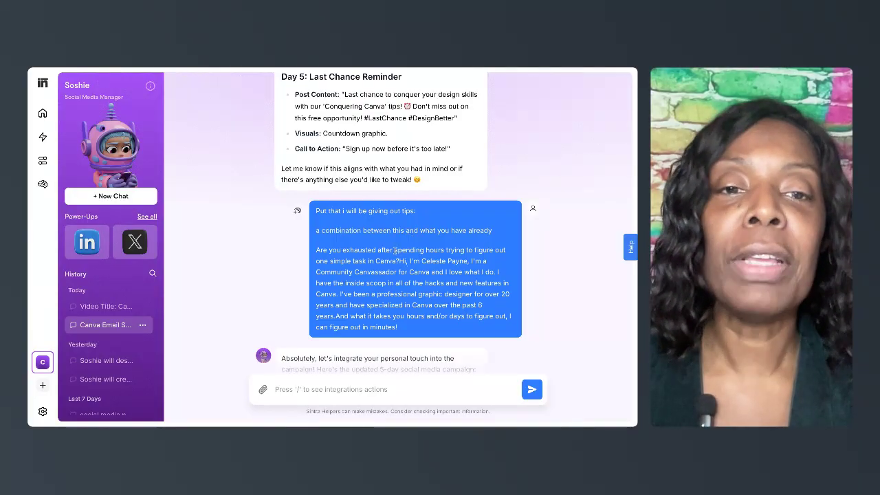
- Select Soshie's personal introduction paragraph, then review the Day 1–5 Conquering Canva posts
{"action": "triple_click", "coordinate": [395, 250]}
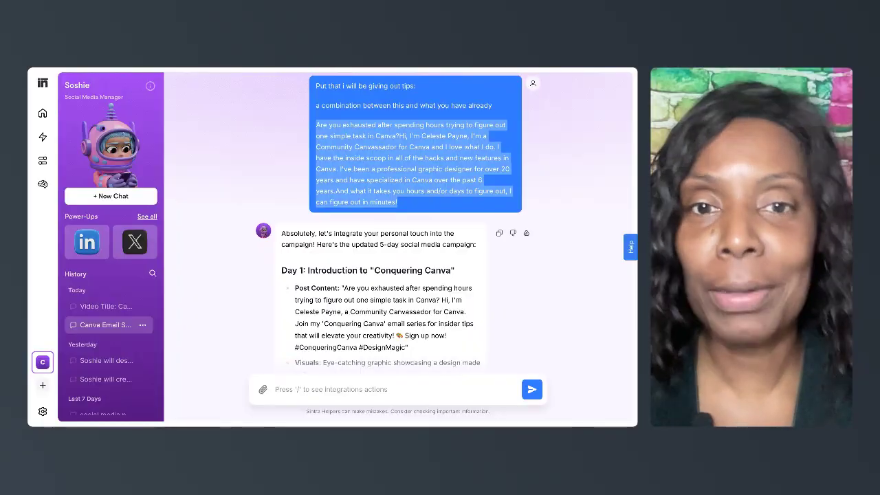
{"action": "scroll", "coordinate": [398, 241], "scroll_direction": "down", "scroll_amount": 1}
{"action": "scroll", "coordinate": [398, 241], "scroll_direction": "down", "scroll_amount": 1}
{"action": "scroll", "coordinate": [398, 241], "scroll_direction": "down", "scroll_amount": 1}
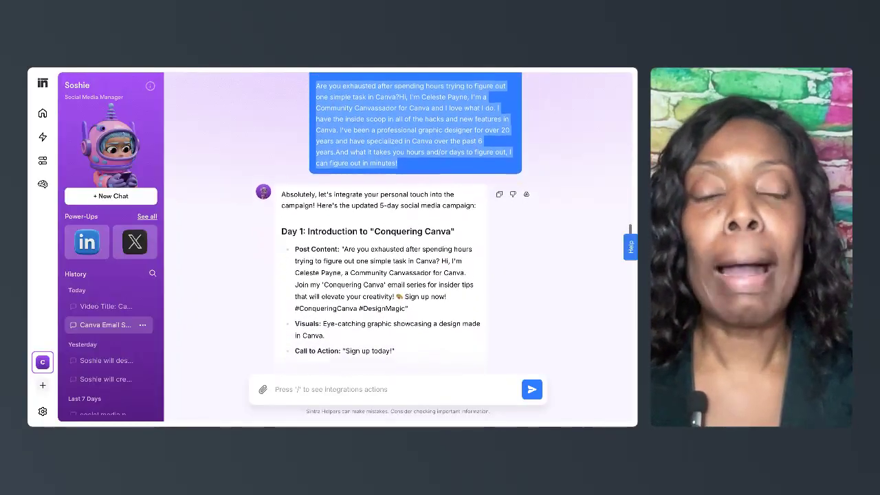
{"action": "scroll", "coordinate": [399, 240], "scroll_direction": "down", "scroll_amount": 2}
{"action": "scroll", "coordinate": [399, 240], "scroll_direction": "down", "scroll_amount": 1}
{"action": "scroll", "coordinate": [413, 240], "scroll_direction": "down", "scroll_amount": 1}
{"action": "scroll", "coordinate": [412, 241], "scroll_direction": "down", "scroll_amount": 1}
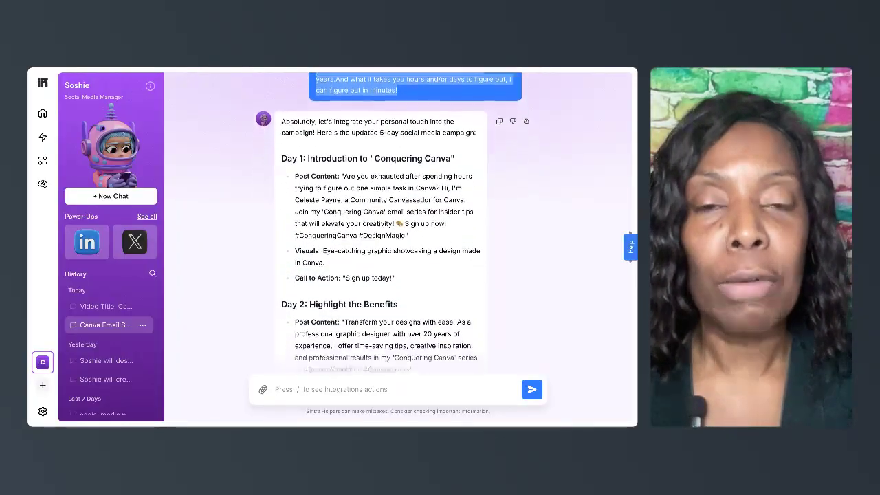
{"action": "scroll", "coordinate": [413, 240], "scroll_direction": "down", "scroll_amount": 3}
{"action": "scroll", "coordinate": [413, 240], "scroll_direction": "down", "scroll_amount": 3}
{"action": "scroll", "coordinate": [385, 240], "scroll_direction": "down", "scroll_amount": 3}
{"action": "scroll", "coordinate": [385, 241], "scroll_direction": "down", "scroll_amount": 2}
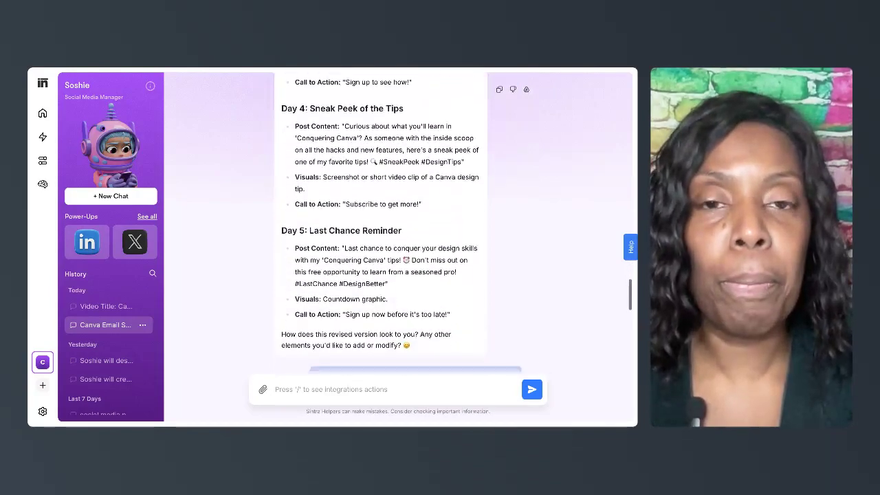
{"action": "scroll", "coordinate": [384, 241], "scroll_direction": "down", "scroll_amount": 1}
- Settle on Soshie's reply listing five benefits for an infographic
{"action": "scroll", "coordinate": [385, 227], "scroll_direction": "up", "scroll_amount": 2}
{"action": "scroll", "coordinate": [385, 226], "scroll_direction": "up", "scroll_amount": 1}
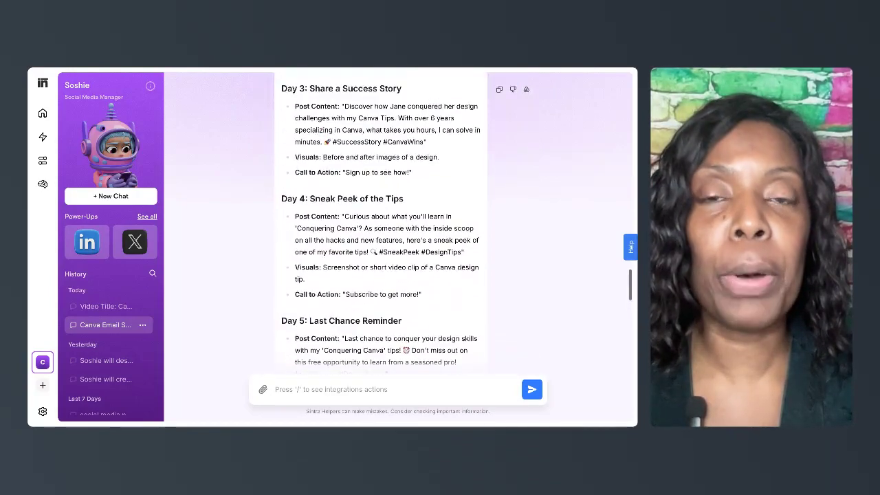
{"action": "scroll", "coordinate": [385, 227], "scroll_direction": "up", "scroll_amount": 2}
{"action": "scroll", "coordinate": [385, 227], "scroll_direction": "up", "scroll_amount": 2}
{"action": "scroll", "coordinate": [385, 227], "scroll_direction": "up", "scroll_amount": 1}
{"action": "scroll", "coordinate": [385, 227], "scroll_direction": "down", "scroll_amount": 1}
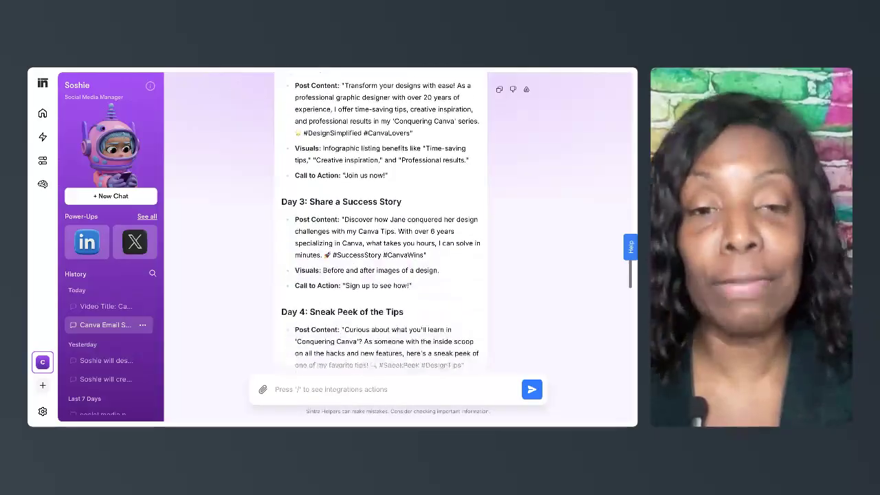
{"action": "scroll", "coordinate": [385, 227], "scroll_direction": "down", "scroll_amount": 2}
{"action": "scroll", "coordinate": [385, 227], "scroll_direction": "down", "scroll_amount": 3}
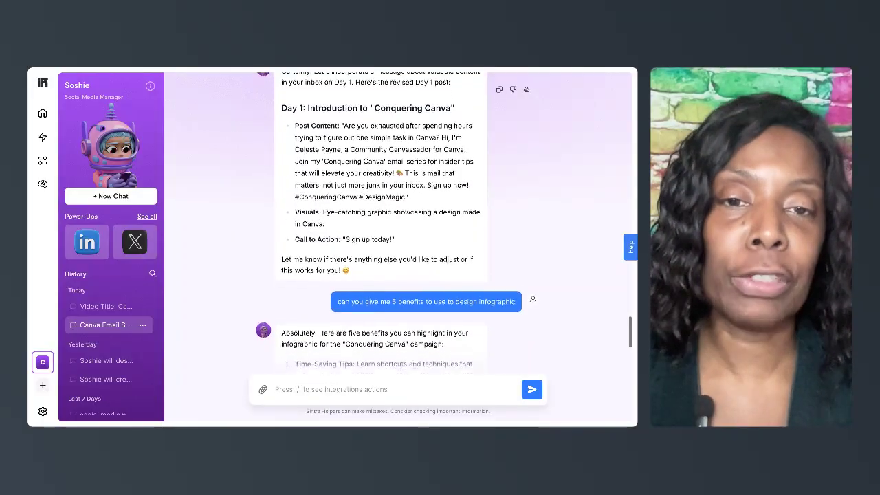
{"action": "scroll", "coordinate": [385, 227], "scroll_direction": "up", "scroll_amount": 5}
{"action": "scroll", "coordinate": [385, 227], "scroll_direction": "up", "scroll_amount": 8}
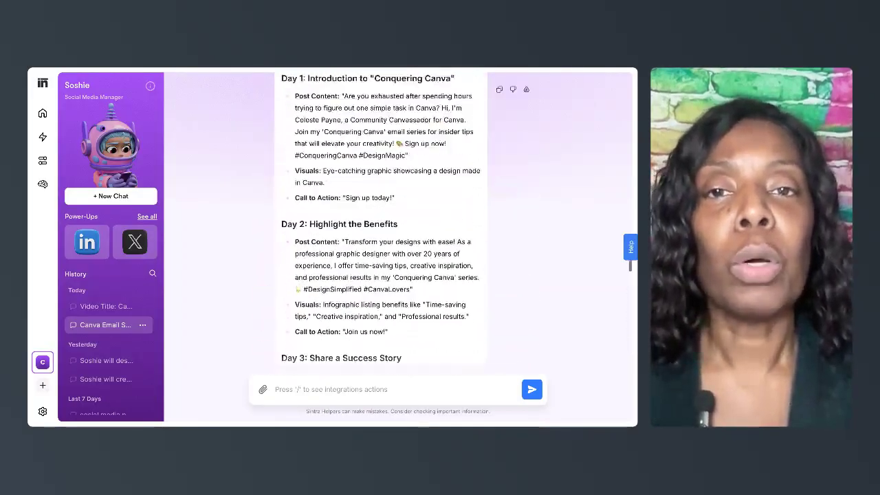
{"action": "scroll", "coordinate": [384, 227], "scroll_direction": "up", "scroll_amount": 3}
{"action": "scroll", "coordinate": [385, 227], "scroll_direction": "up", "scroll_amount": 1}
{"action": "scroll", "coordinate": [630, 232], "scroll_direction": "down", "scroll_amount": 1}
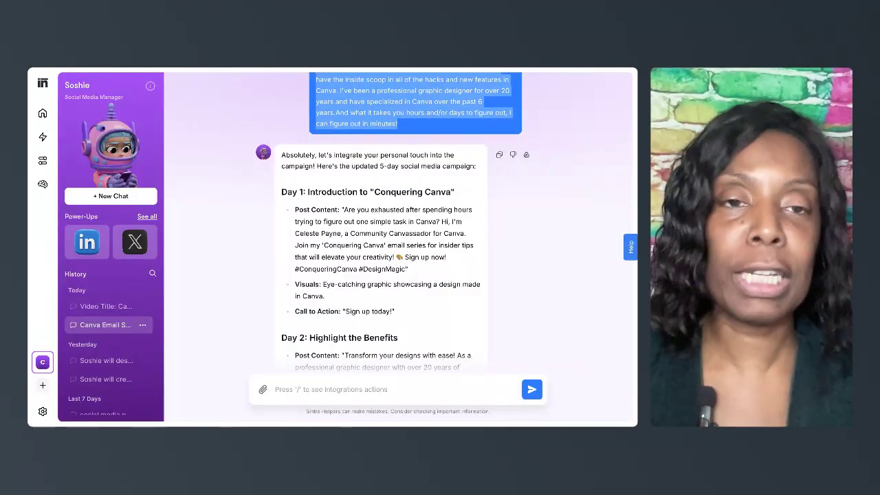
{"action": "scroll", "coordinate": [385, 227], "scroll_direction": "down", "scroll_amount": 2}
{"action": "scroll", "coordinate": [385, 227], "scroll_direction": "down", "scroll_amount": 2}
{"action": "scroll", "coordinate": [385, 227], "scroll_direction": "down", "scroll_amount": 2}
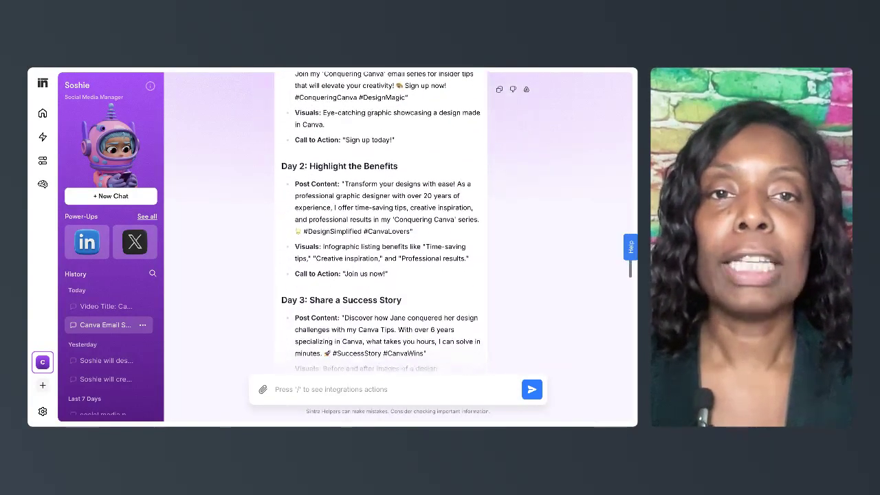
{"action": "scroll", "coordinate": [385, 227], "scroll_direction": "down", "scroll_amount": 3}
{"action": "scroll", "coordinate": [385, 227], "scroll_direction": "down", "scroll_amount": 1}
{"action": "scroll", "coordinate": [385, 227], "scroll_direction": "down", "scroll_amount": 1}
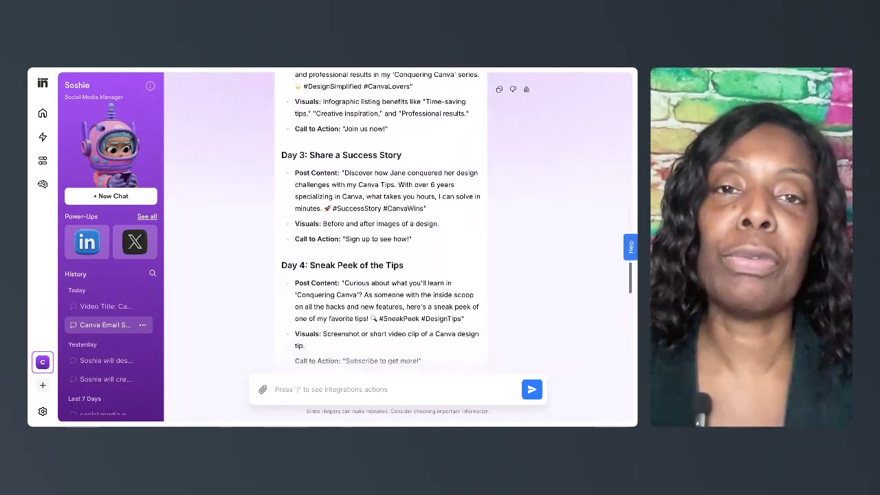
{"action": "scroll", "coordinate": [384, 227], "scroll_direction": "down", "scroll_amount": 1}
{"action": "scroll", "coordinate": [385, 227], "scroll_direction": "down", "scroll_amount": 1}
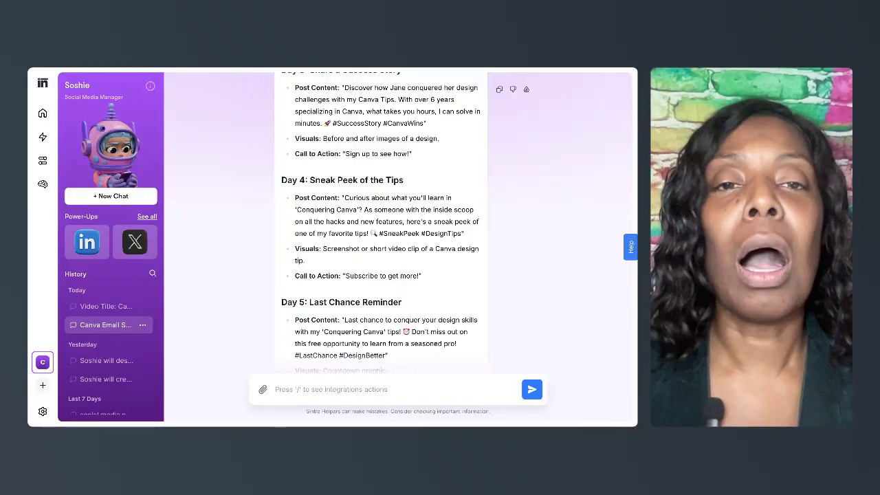
{"action": "scroll", "coordinate": [385, 226], "scroll_direction": "down", "scroll_amount": 1}
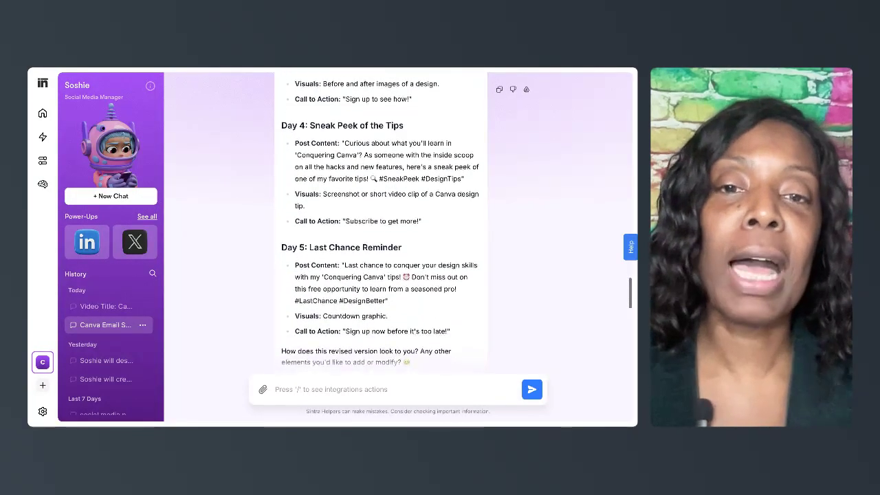
{"action": "scroll", "coordinate": [384, 227], "scroll_direction": "down", "scroll_amount": 2}
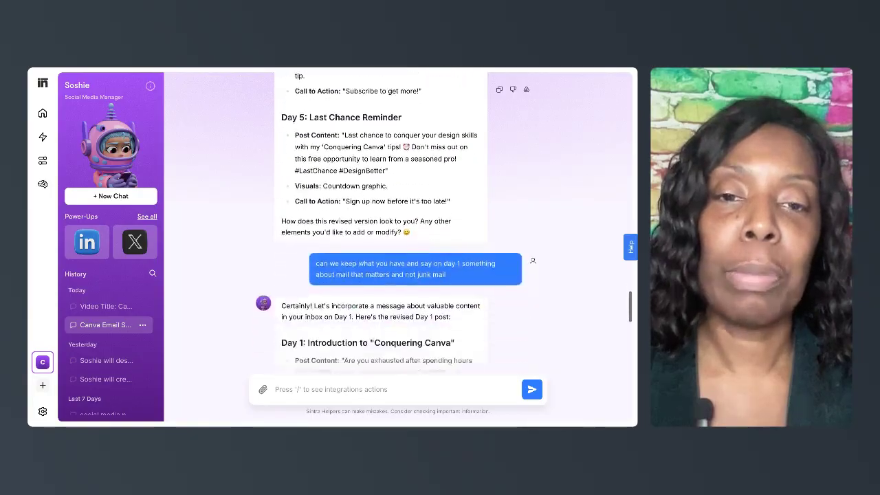
{"action": "scroll", "coordinate": [385, 227], "scroll_direction": "down", "scroll_amount": 1}
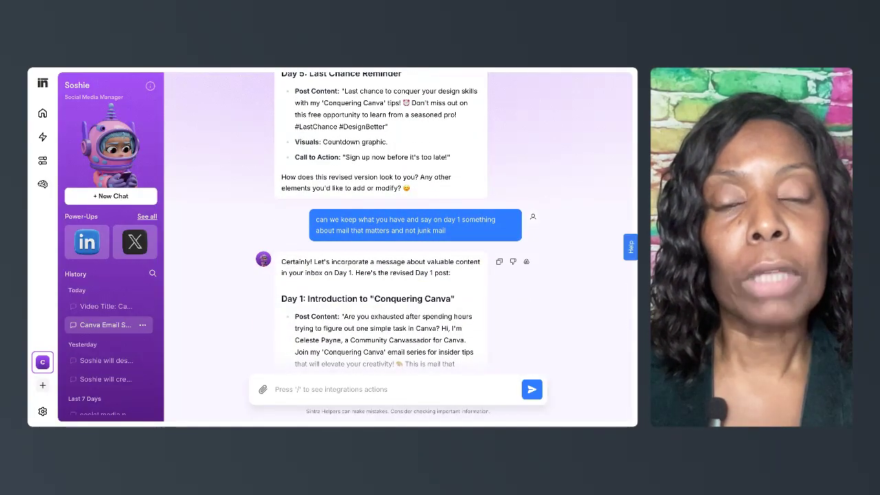
{"action": "scroll", "coordinate": [385, 227], "scroll_direction": "down", "scroll_amount": 4}
{"action": "scroll", "coordinate": [385, 227], "scroll_direction": "down", "scroll_amount": 1}
{"action": "scroll", "coordinate": [385, 227], "scroll_direction": "down", "scroll_amount": 2}
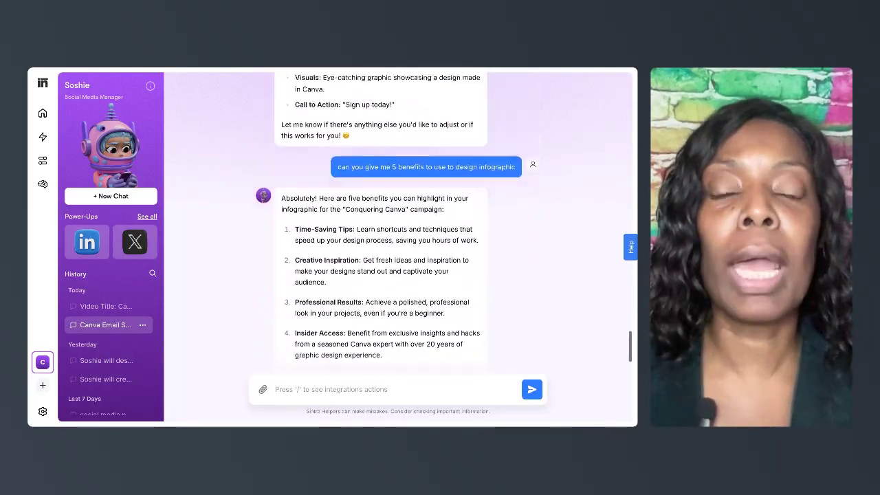
{"action": "scroll", "coordinate": [385, 227], "scroll_direction": "up", "scroll_amount": 1}
{"action": "scroll", "coordinate": [384, 226], "scroll_direction": "up", "scroll_amount": 3}
{"action": "scroll", "coordinate": [385, 227], "scroll_direction": "up", "scroll_amount": 3}
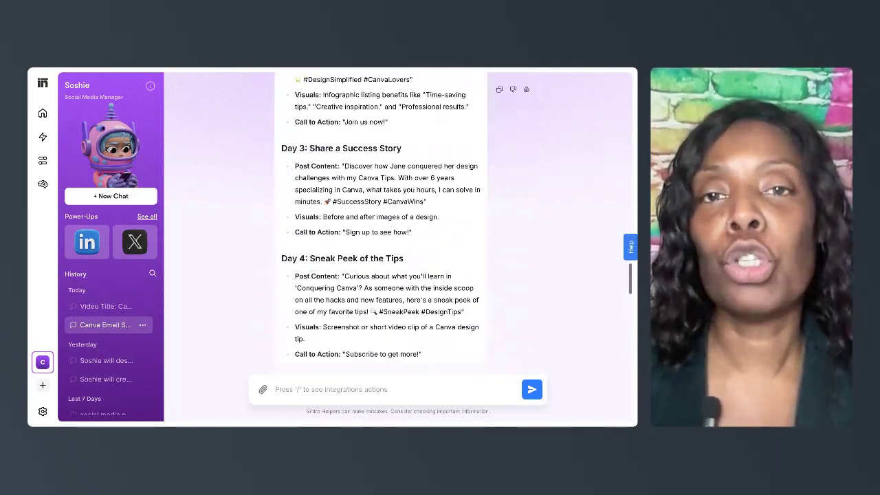
{"action": "scroll", "coordinate": [419, 266], "scroll_direction": "up", "scroll_amount": 3}
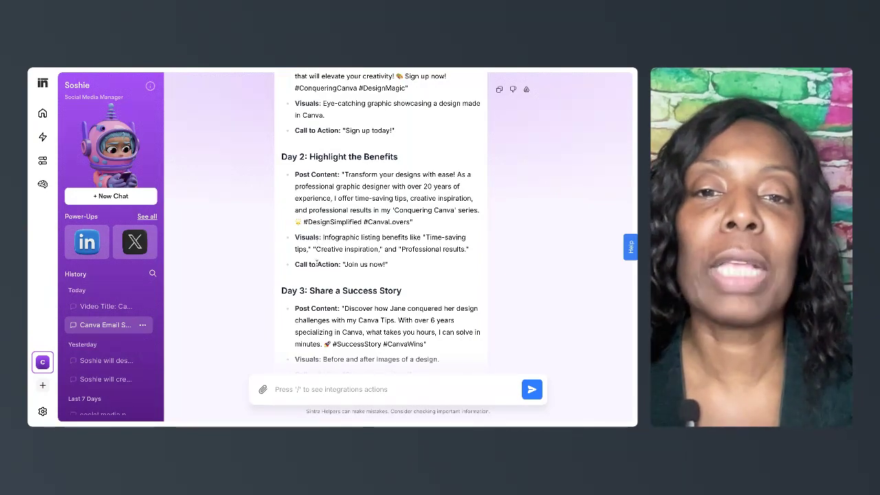
{"action": "scroll", "coordinate": [316, 264], "scroll_direction": "up", "scroll_amount": 5}
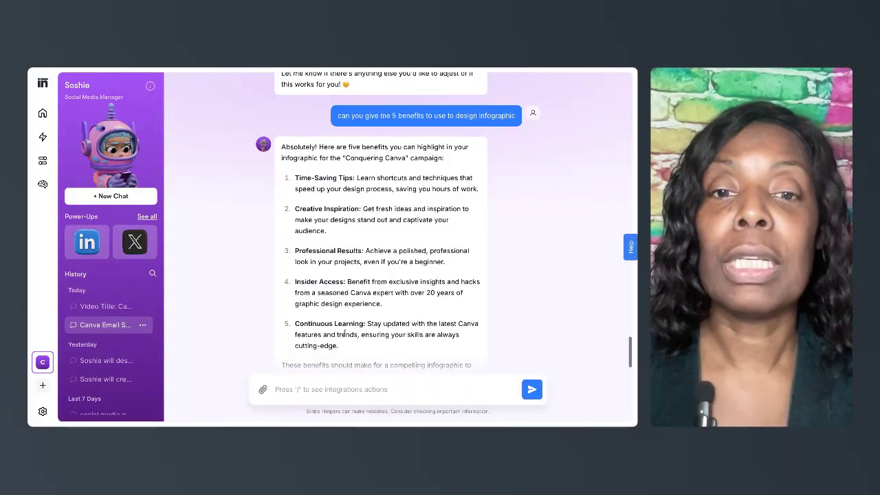
{"action": "scroll", "coordinate": [345, 335], "scroll_direction": "down", "scroll_amount": 1}
{"action": "scroll", "coordinate": [345, 333], "scroll_direction": "up", "scroll_amount": 4}
{"action": "scroll", "coordinate": [345, 333], "scroll_direction": "up", "scroll_amount": 1}
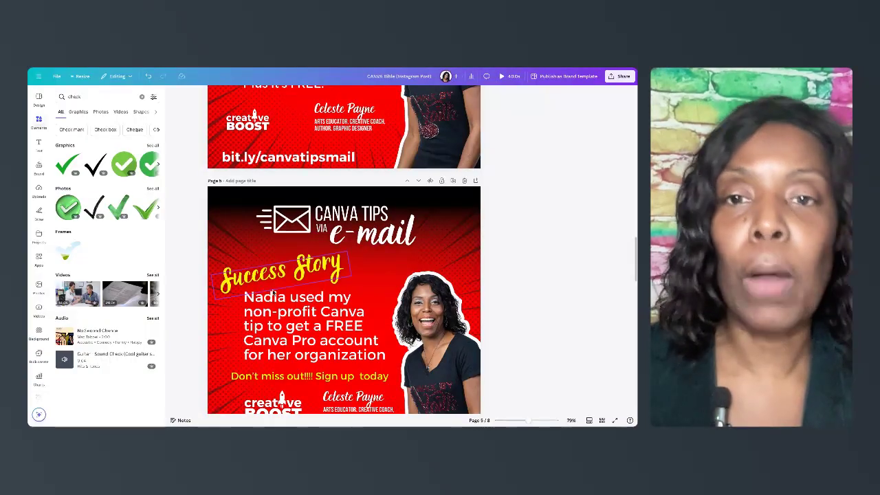
- Bring the Page 7 'Sneak Peak' heading into view in the Canva editor
{"action": "scroll", "coordinate": [273, 291], "scroll_direction": "up", "scroll_amount": 2}
{"action": "scroll", "coordinate": [272, 291], "scroll_direction": "up", "scroll_amount": 1}
{"action": "scroll", "coordinate": [272, 292], "scroll_direction": "up", "scroll_amount": 2}
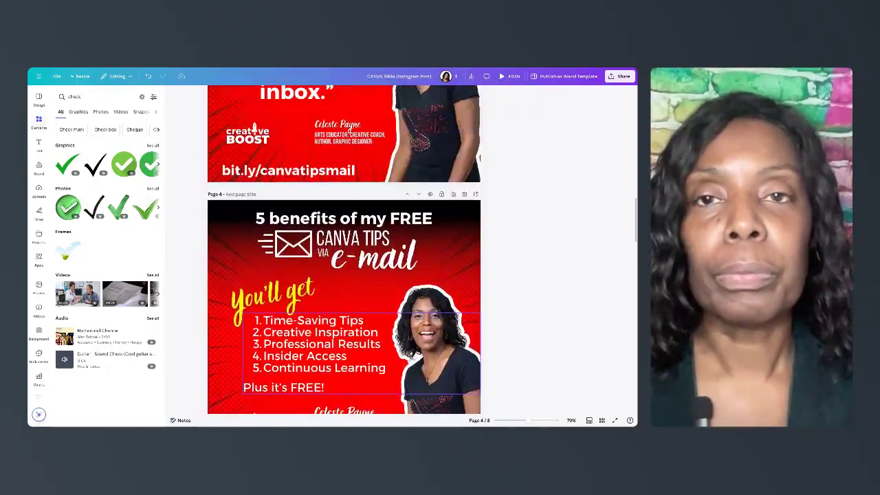
{"action": "scroll", "coordinate": [272, 291], "scroll_direction": "up", "scroll_amount": 3}
{"action": "scroll", "coordinate": [272, 291], "scroll_direction": "up", "scroll_amount": 2}
{"action": "scroll", "coordinate": [272, 291], "scroll_direction": "down", "scroll_amount": 4}
{"action": "scroll", "coordinate": [272, 292], "scroll_direction": "down", "scroll_amount": 4}
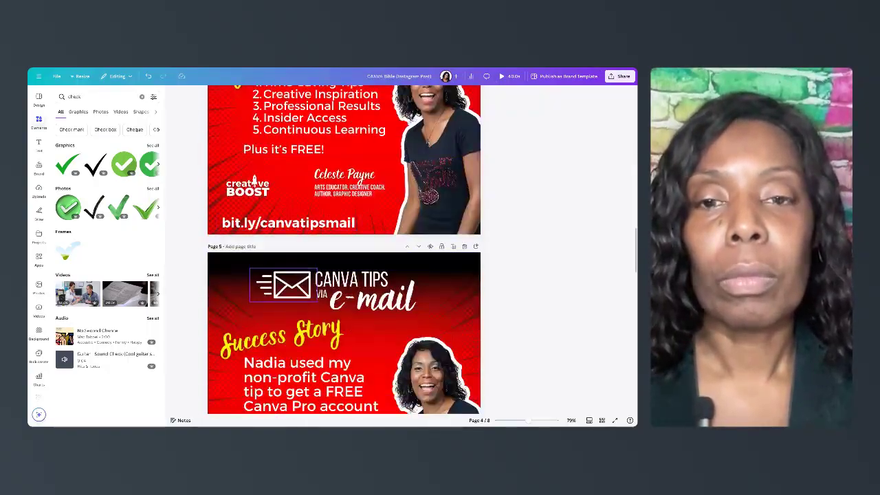
{"action": "scroll", "coordinate": [272, 291], "scroll_direction": "down", "scroll_amount": 1}
{"action": "scroll", "coordinate": [344, 249], "scroll_direction": "down", "scroll_amount": 3}
{"action": "scroll", "coordinate": [344, 250], "scroll_direction": "down", "scroll_amount": 1}
{"action": "scroll", "coordinate": [343, 250], "scroll_direction": "down", "scroll_amount": 2}
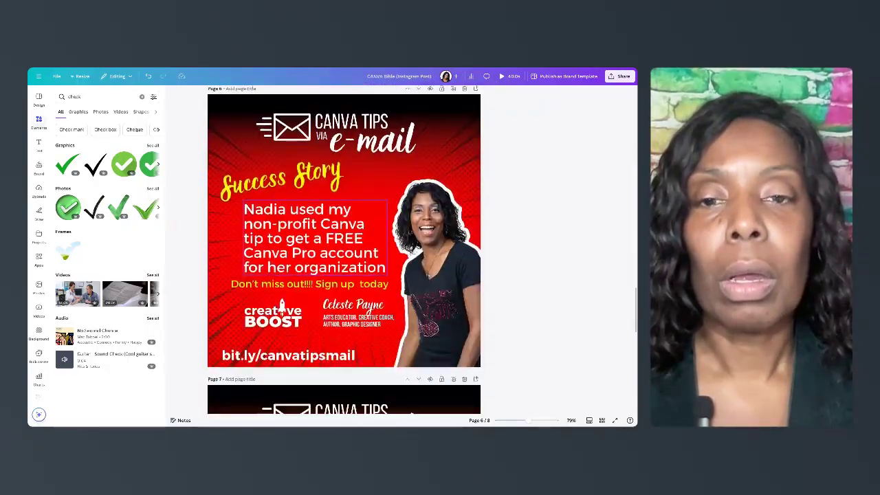
{"action": "scroll", "coordinate": [344, 250], "scroll_direction": "down", "scroll_amount": 2}
- Correct the Page 7 heading to 'Sneak Peek' and return toward page 1
{"action": "left_click", "coordinate": [301, 340]}
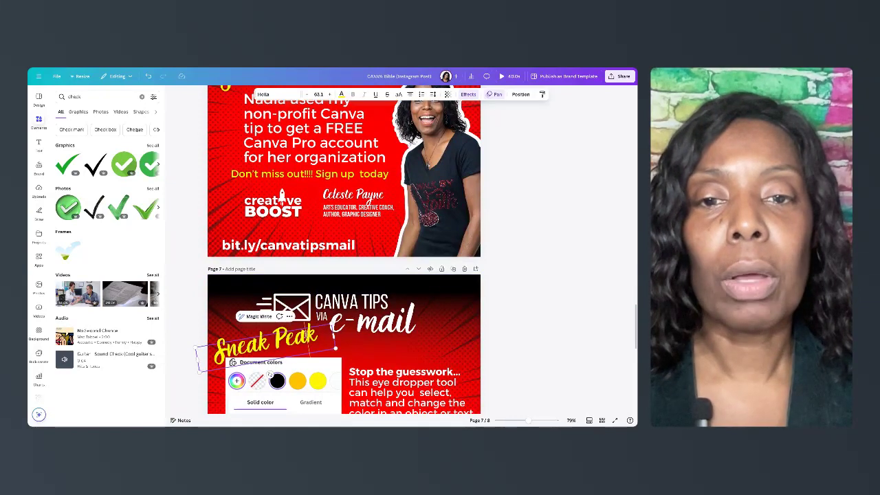
{"action": "type", "text": "e"}
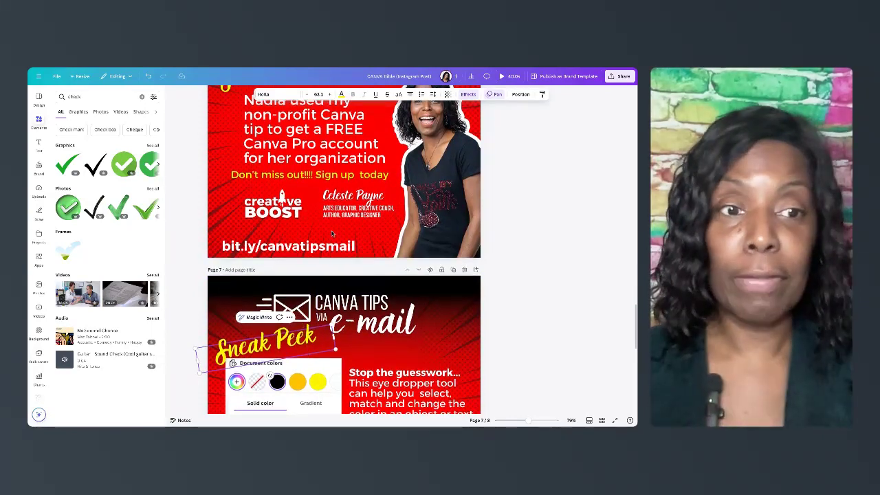
{"action": "scroll", "coordinate": [331, 234], "scroll_direction": "up", "scroll_amount": 5}
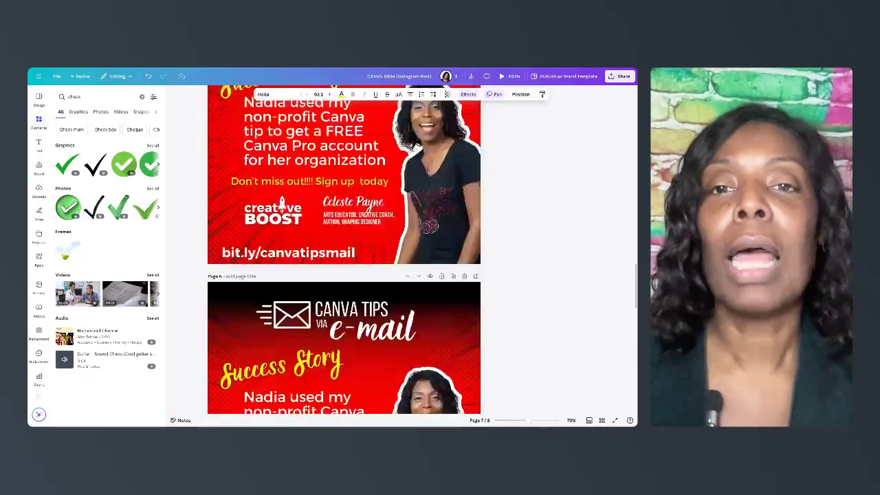
{"action": "scroll", "coordinate": [344, 248], "scroll_direction": "up", "scroll_amount": 8}
{"action": "scroll", "coordinate": [344, 247], "scroll_direction": "up", "scroll_amount": 5}
{"action": "scroll", "coordinate": [344, 247], "scroll_direction": "down", "scroll_amount": 1}
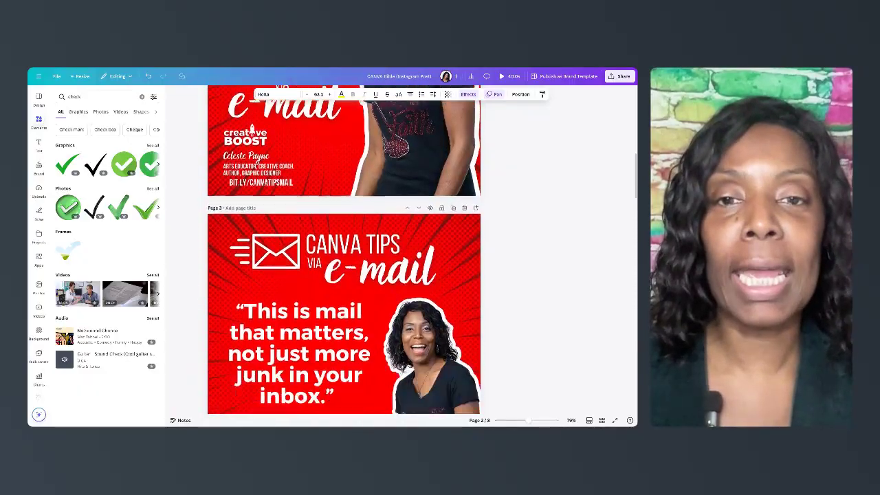
{"action": "scroll", "coordinate": [344, 248], "scroll_direction": "down", "scroll_amount": 2}
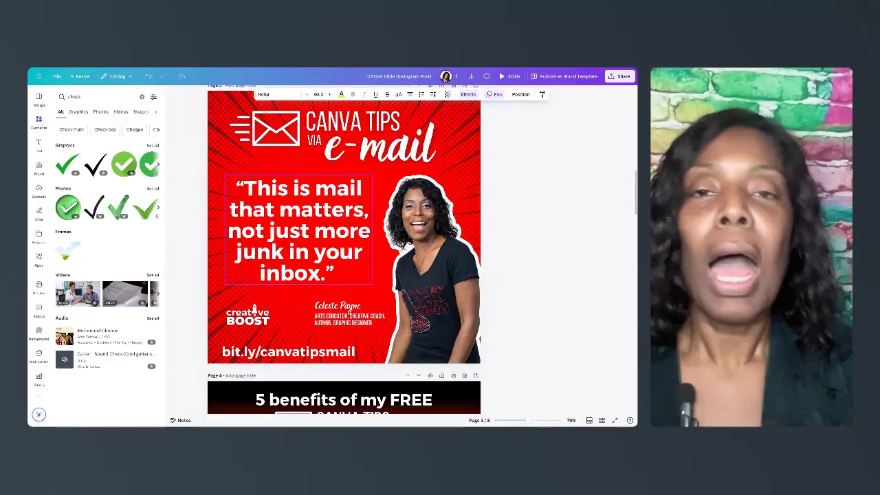
{"action": "scroll", "coordinate": [343, 248], "scroll_direction": "up", "scroll_amount": 8}
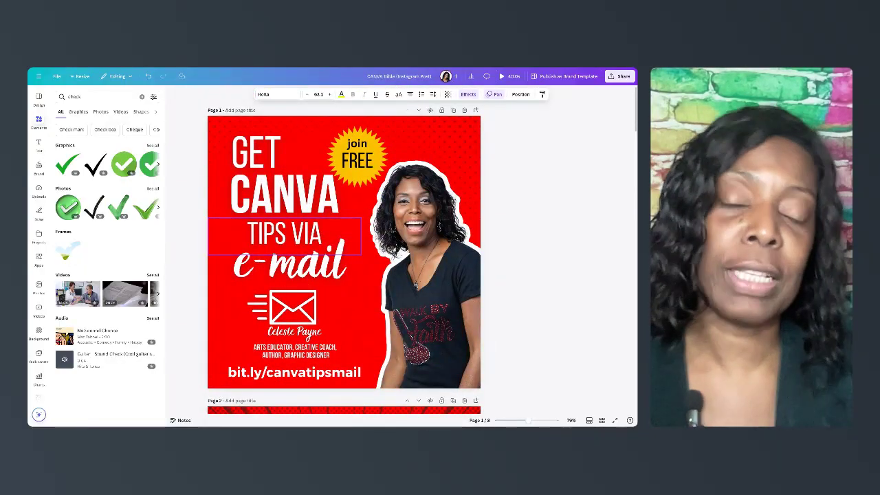
- Review pages 1–3, stopping on Page 4, the '5 benefits of my FREE Canva Tips via e-mail' infographic
{"action": "scroll", "coordinate": [344, 248], "scroll_direction": "down", "scroll_amount": 1}
{"action": "scroll", "coordinate": [343, 248], "scroll_direction": "down", "scroll_amount": 1}
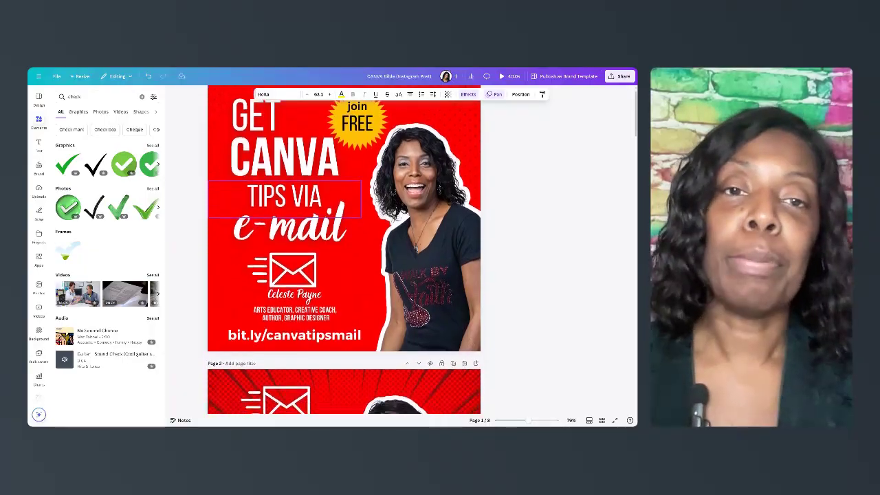
{"action": "scroll", "coordinate": [343, 247], "scroll_direction": "down", "scroll_amount": 4}
{"action": "scroll", "coordinate": [344, 247], "scroll_direction": "down", "scroll_amount": 2}
{"action": "scroll", "coordinate": [343, 247], "scroll_direction": "down", "scroll_amount": 2}
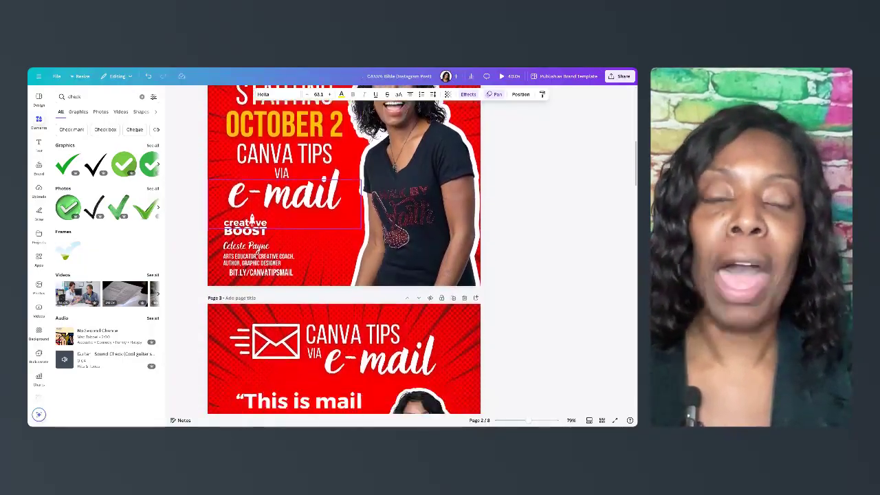
{"action": "scroll", "coordinate": [344, 248], "scroll_direction": "down", "scroll_amount": 2}
{"action": "scroll", "coordinate": [343, 247], "scroll_direction": "down", "scroll_amount": 1}
{"action": "scroll", "coordinate": [344, 247], "scroll_direction": "down", "scroll_amount": 1}
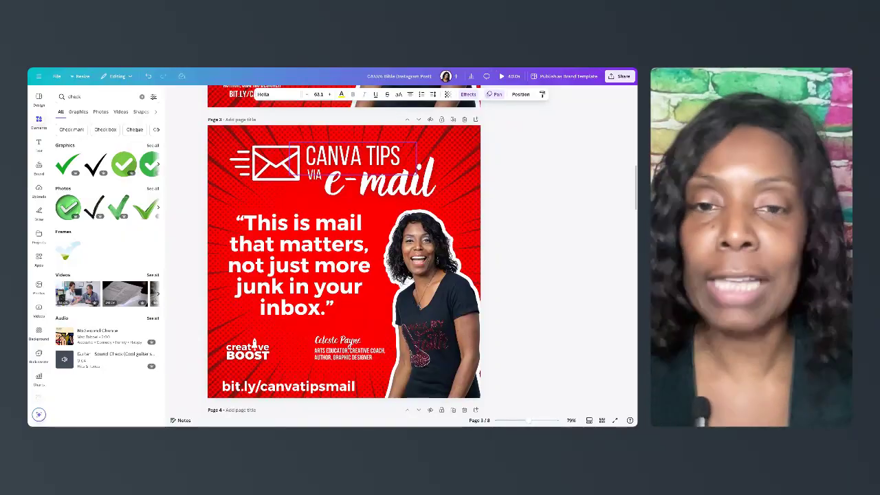
{"action": "scroll", "coordinate": [299, 248], "scroll_direction": "down", "scroll_amount": 1}
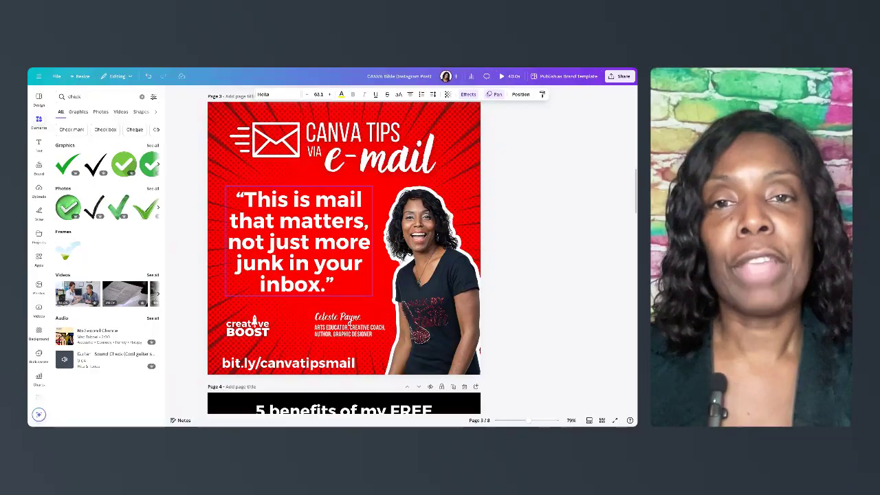
{"action": "scroll", "coordinate": [344, 248], "scroll_direction": "down", "scroll_amount": 1}
{"action": "scroll", "coordinate": [344, 248], "scroll_direction": "down", "scroll_amount": 1}
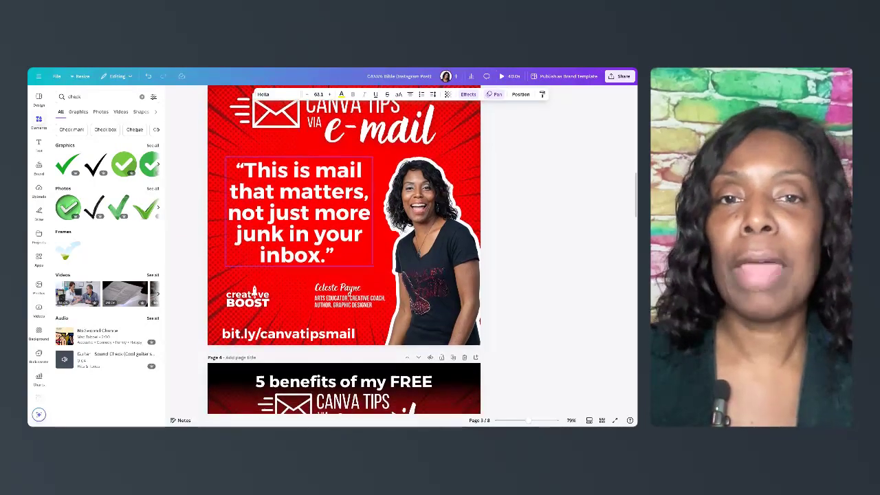
{"action": "scroll", "coordinate": [344, 248], "scroll_direction": "down", "scroll_amount": 1}
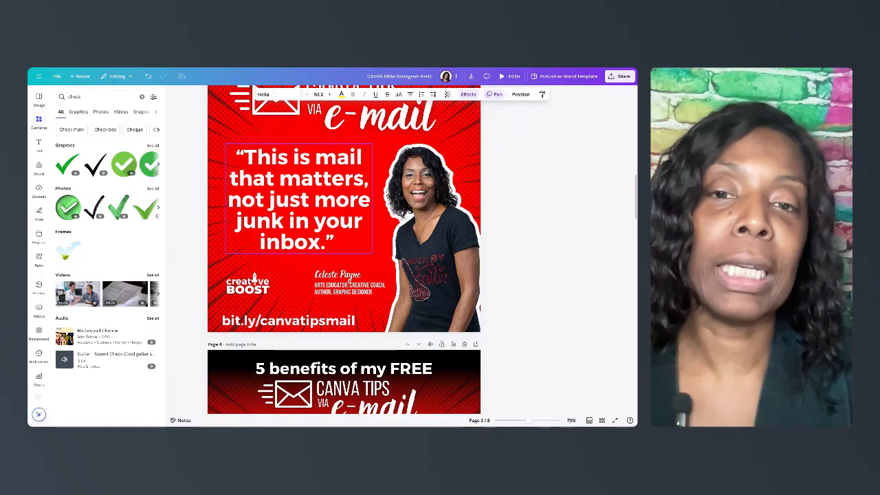
{"action": "scroll", "coordinate": [349, 278], "scroll_direction": "down", "scroll_amount": 1}
{"action": "scroll", "coordinate": [349, 201], "scroll_direction": "down", "scroll_amount": 1}
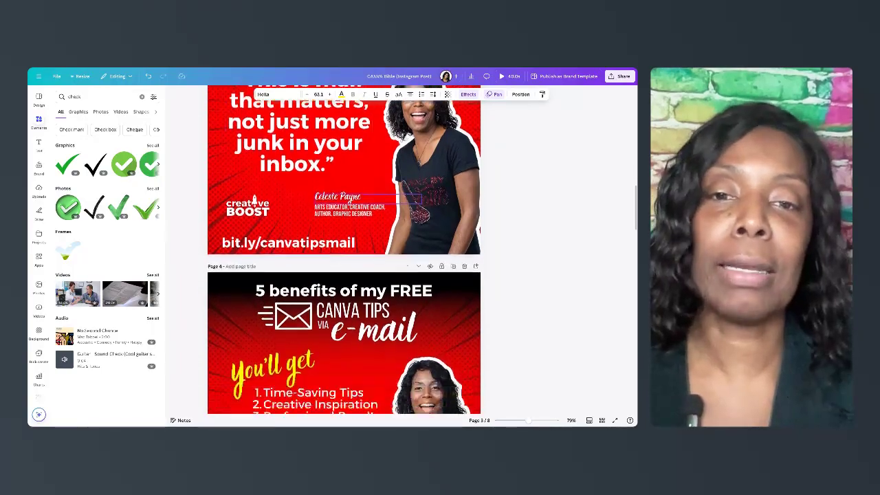
{"action": "scroll", "coordinate": [351, 200], "scroll_direction": "down", "scroll_amount": 3}
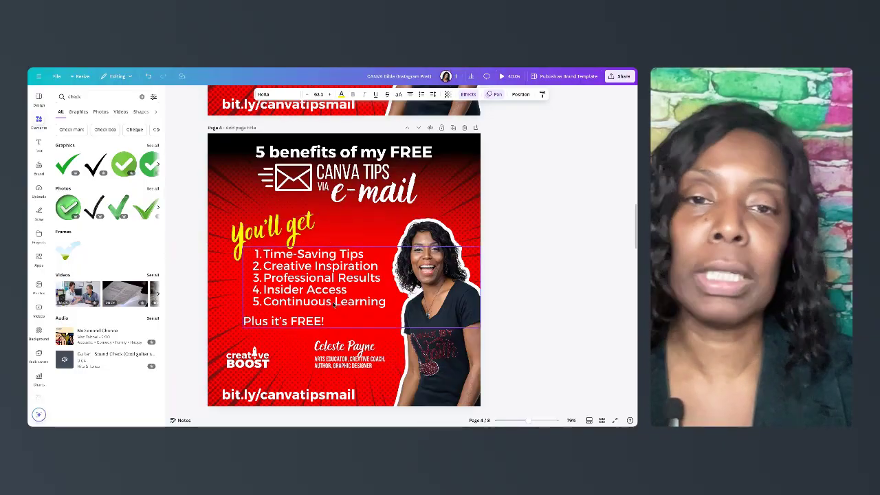
{"action": "scroll", "coordinate": [334, 325], "scroll_direction": "down", "scroll_amount": 2}
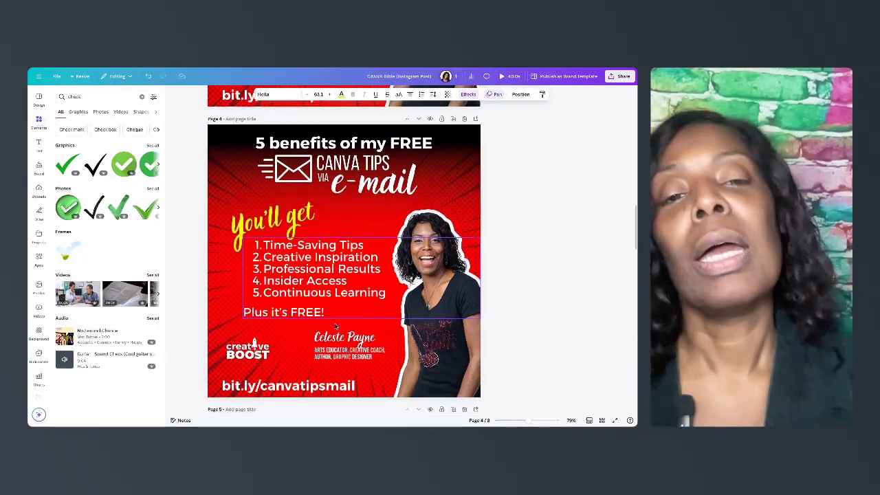
- Bring the Success Story page into view
{"action": "scroll", "coordinate": [343, 247], "scroll_direction": "down", "scroll_amount": 5}
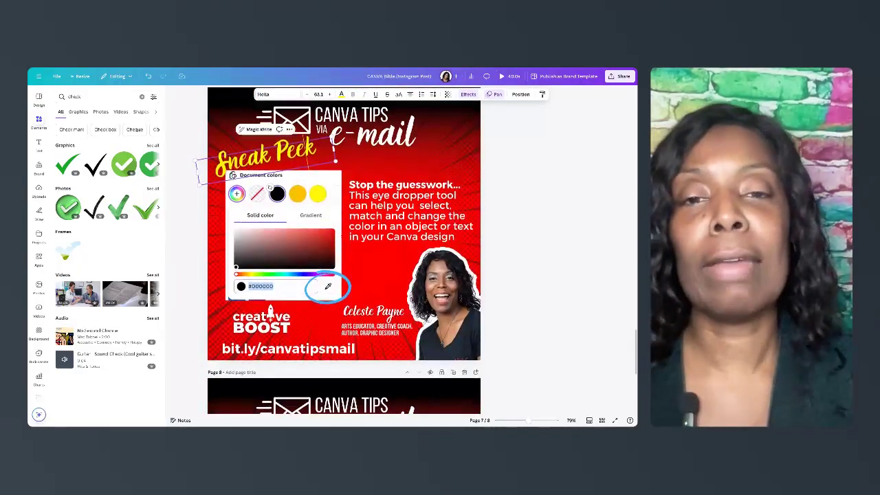
{"action": "scroll", "coordinate": [344, 248], "scroll_direction": "up", "scroll_amount": 2}
{"action": "scroll", "coordinate": [343, 248], "scroll_direction": "down", "scroll_amount": 5}
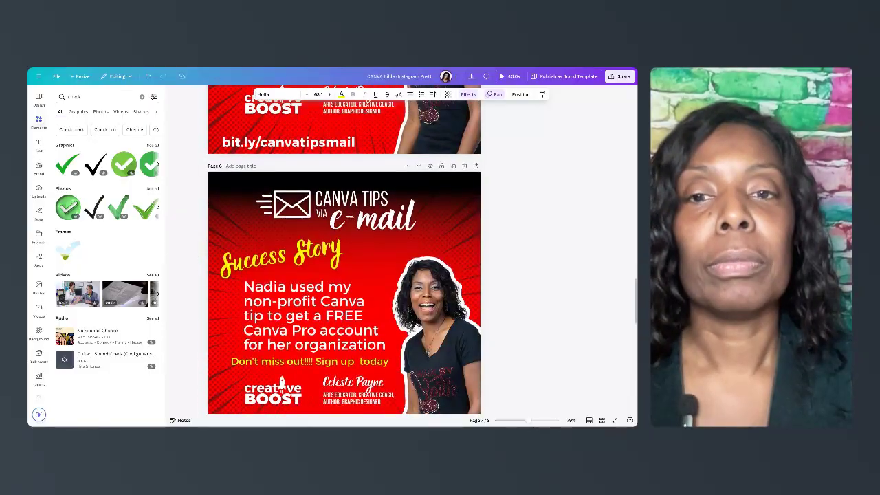
{"action": "scroll", "coordinate": [344, 247], "scroll_direction": "up", "scroll_amount": 2}
{"action": "scroll", "coordinate": [344, 248], "scroll_direction": "up", "scroll_amount": 4}
{"action": "scroll", "coordinate": [344, 247], "scroll_direction": "down", "scroll_amount": 2}
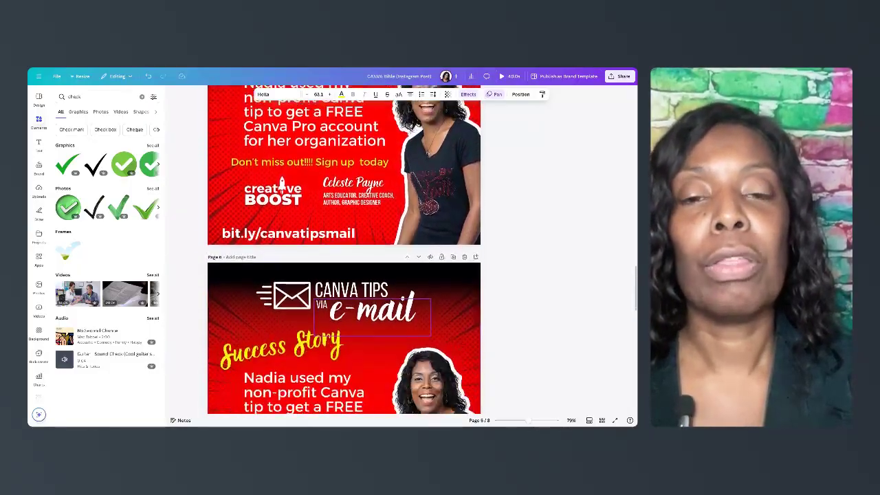
{"action": "scroll", "coordinate": [344, 248], "scroll_direction": "down", "scroll_amount": 3}
{"action": "scroll", "coordinate": [343, 247], "scroll_direction": "down", "scroll_amount": 1}
{"action": "scroll", "coordinate": [344, 247], "scroll_direction": "down", "scroll_amount": 1}
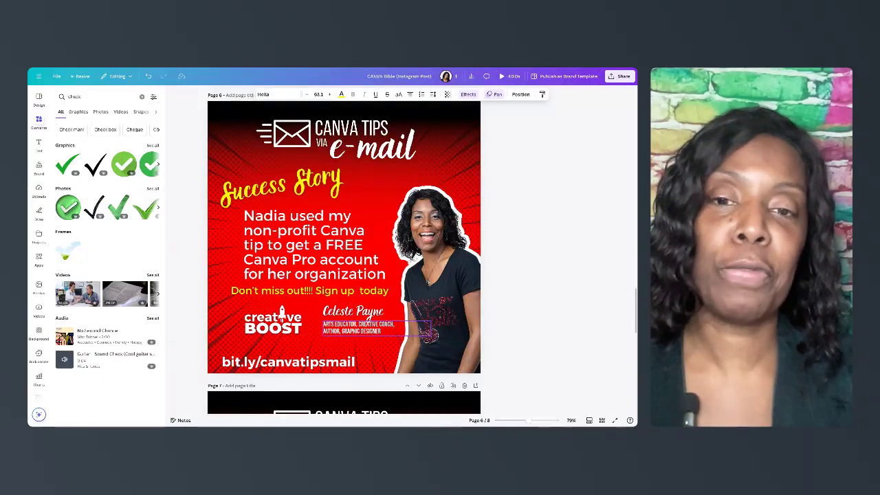
- Move past page 6 to the Sneak Peek page about the eye dropper tool
{"action": "scroll", "coordinate": [344, 254], "scroll_direction": "down", "scroll_amount": 1}
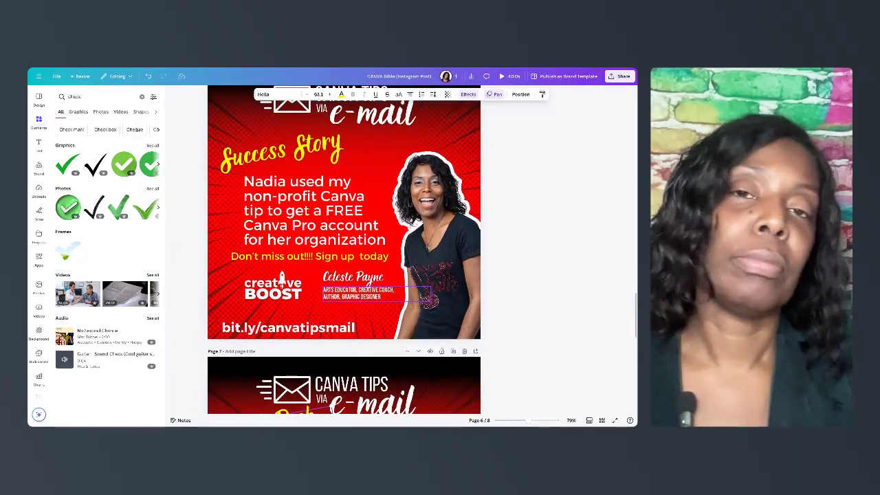
{"action": "scroll", "coordinate": [344, 251], "scroll_direction": "down", "scroll_amount": 2}
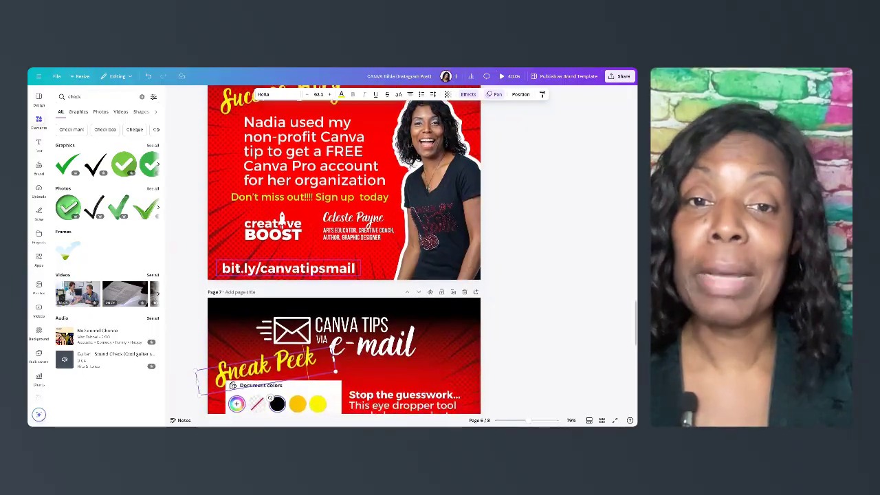
{"action": "scroll", "coordinate": [344, 251], "scroll_direction": "down", "scroll_amount": 1}
{"action": "scroll", "coordinate": [344, 251], "scroll_direction": "up", "scroll_amount": 1}
{"action": "scroll", "coordinate": [343, 251], "scroll_direction": "up", "scroll_amount": 4}
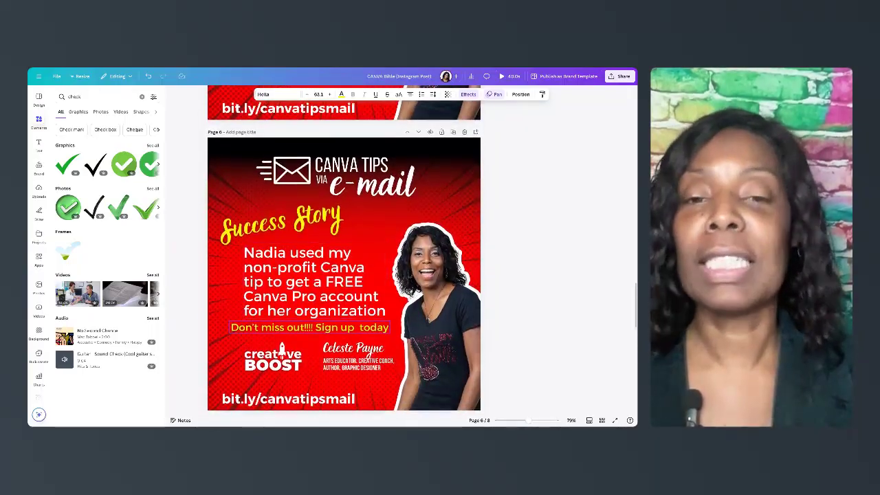
{"action": "scroll", "coordinate": [344, 251], "scroll_direction": "down", "scroll_amount": 4}
{"action": "scroll", "coordinate": [343, 251], "scroll_direction": "down", "scroll_amount": 1}
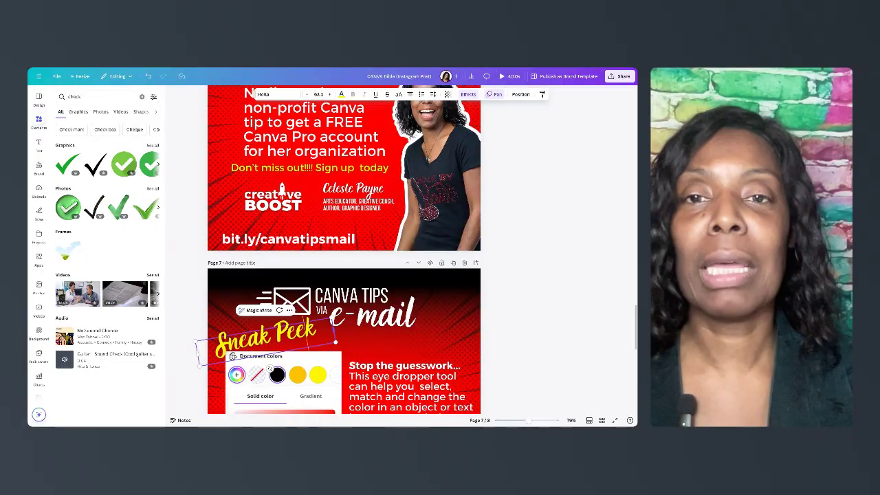
{"action": "scroll", "coordinate": [344, 251], "scroll_direction": "down", "scroll_amount": 2}
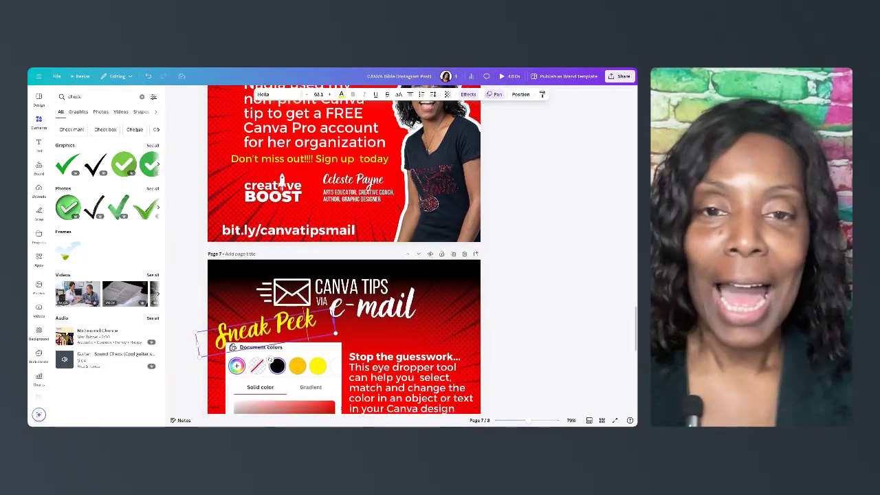
{"action": "scroll", "coordinate": [343, 251], "scroll_direction": "down", "scroll_amount": 1}
{"action": "scroll", "coordinate": [344, 251], "scroll_direction": "down", "scroll_amount": 1}
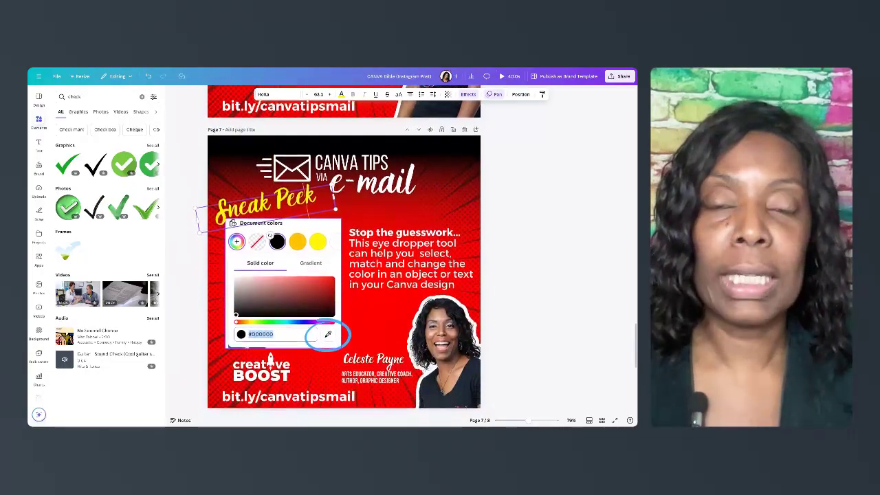
{"action": "scroll", "coordinate": [328, 311], "scroll_direction": "down", "scroll_amount": 1}
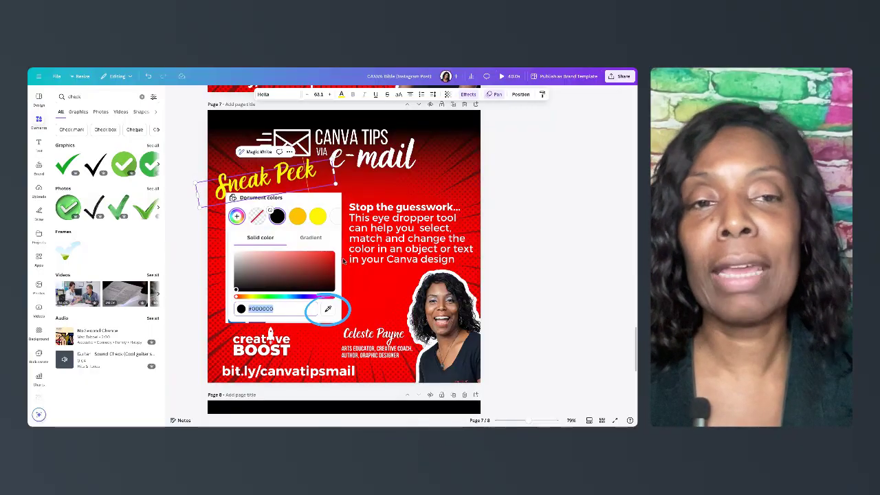
{"action": "scroll", "coordinate": [343, 261], "scroll_direction": "down", "scroll_amount": 1}
{"action": "scroll", "coordinate": [343, 260], "scroll_direction": "down", "scroll_amount": 3}
{"action": "scroll", "coordinate": [343, 261], "scroll_direction": "down", "scroll_amount": 3}
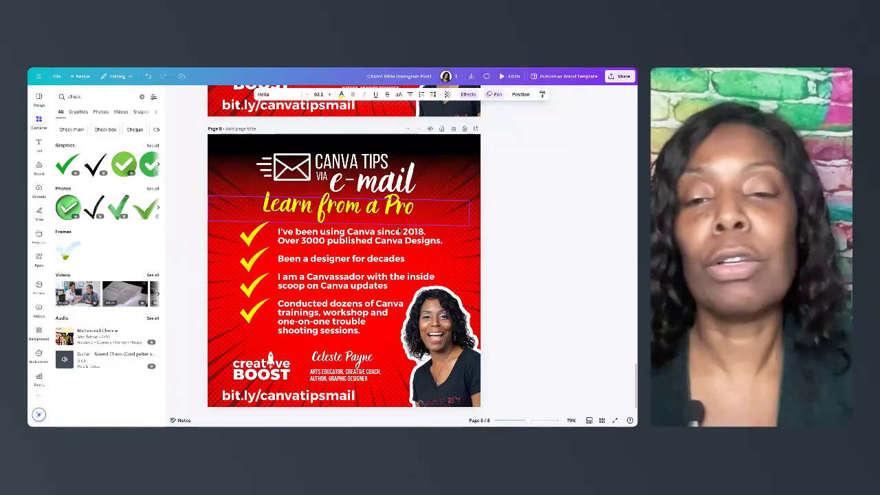
- Select the bit.ly/canvatipsmail link text on the Learn from a Pro page 8
{"action": "left_click", "coordinate": [285, 395]}
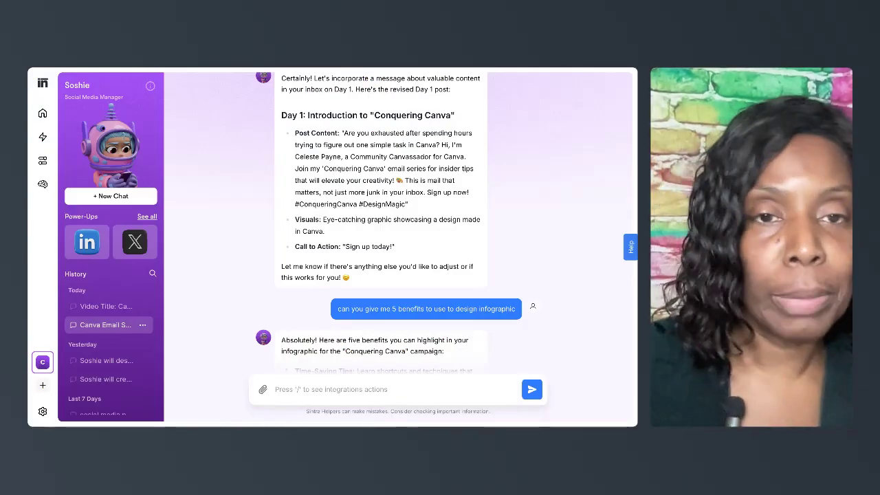
- Return to the original 5-day request and its Day 1 'Introduction to Free Canva Tips' plan
{"action": "scroll", "coordinate": [248, 94], "scroll_direction": "up", "scroll_amount": 1}
{"action": "scroll", "coordinate": [248, 97], "scroll_direction": "up", "scroll_amount": 5}
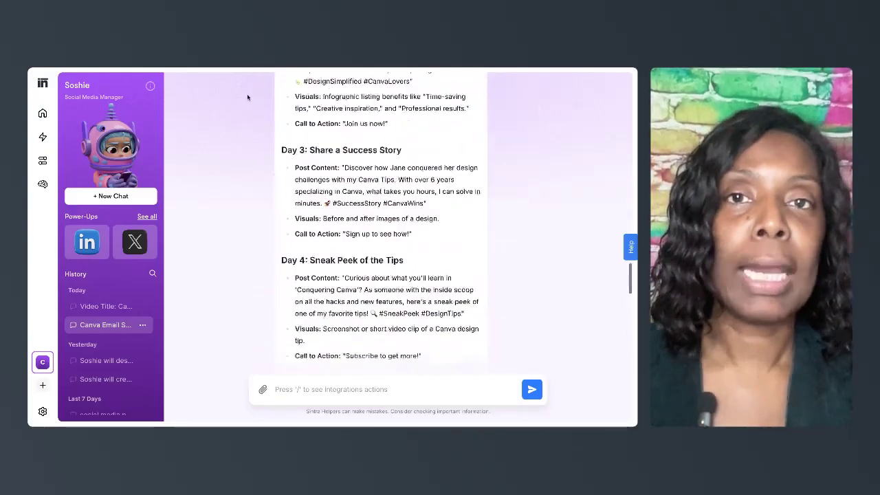
{"action": "scroll", "coordinate": [247, 97], "scroll_direction": "up", "scroll_amount": 5}
{"action": "scroll", "coordinate": [245, 94], "scroll_direction": "up", "scroll_amount": 5}
{"action": "scroll", "coordinate": [245, 95], "scroll_direction": "up", "scroll_amount": 5}
{"action": "scroll", "coordinate": [246, 94], "scroll_direction": "up", "scroll_amount": 5}
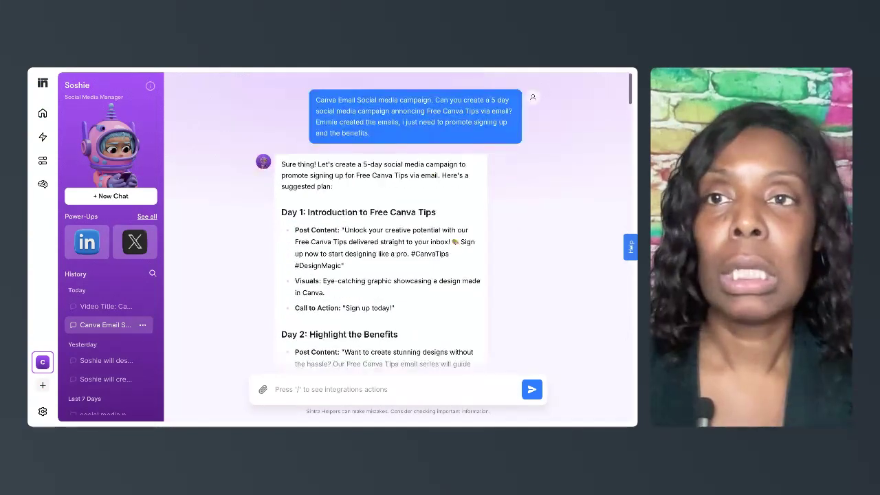